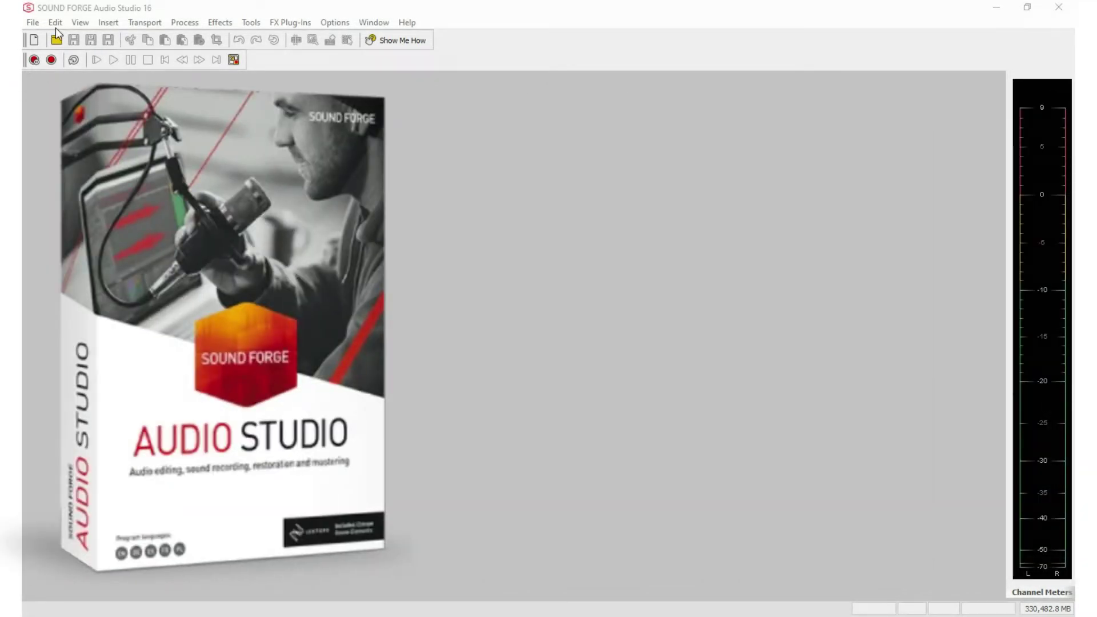
Step: Start a new sound window from the File menu, using 44,100 Hz, 16 bit, 2 channels
{"action": "left_click", "coordinate": [32, 22]}
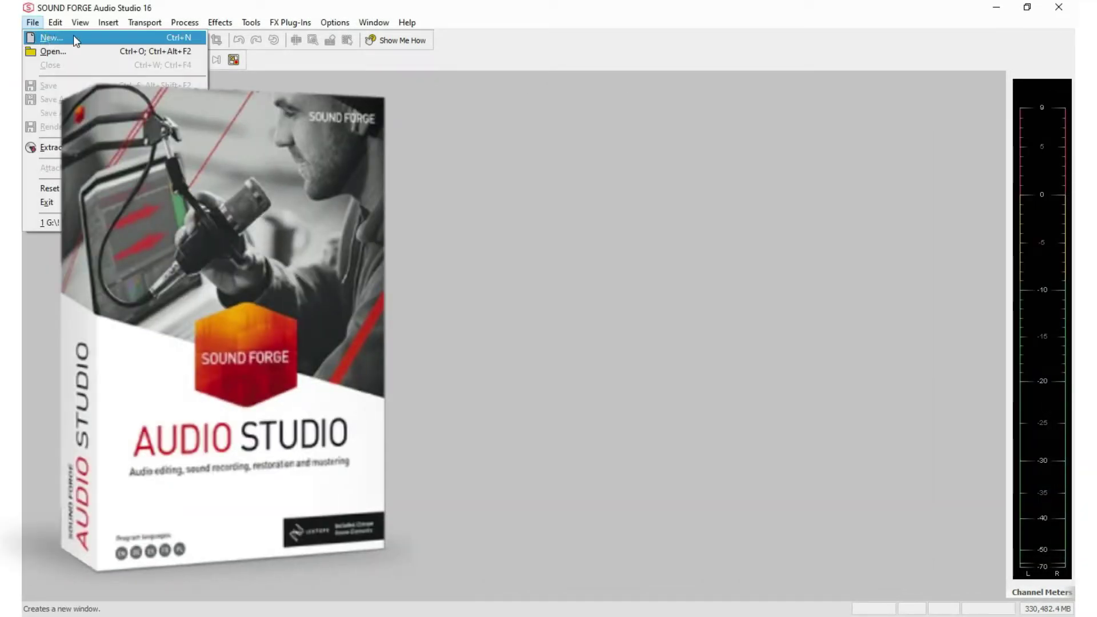
{"action": "left_click", "coordinate": [74, 35]}
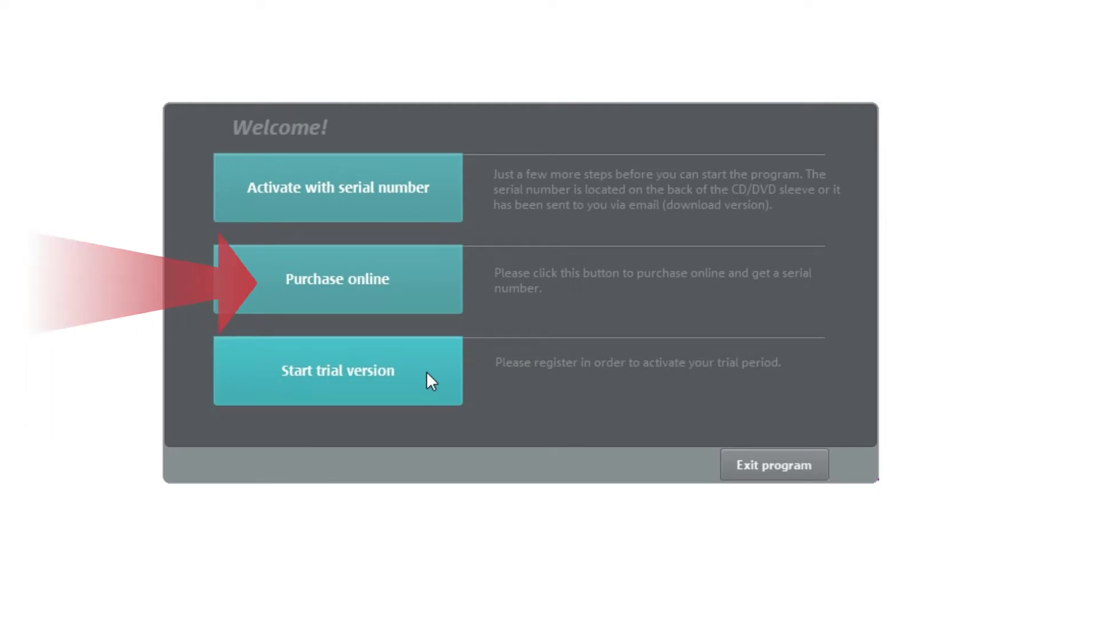
Step: Choose serial-number activation on the SOUND FORGE Welcome screen
{"action": "left_click", "coordinate": [438, 200]}
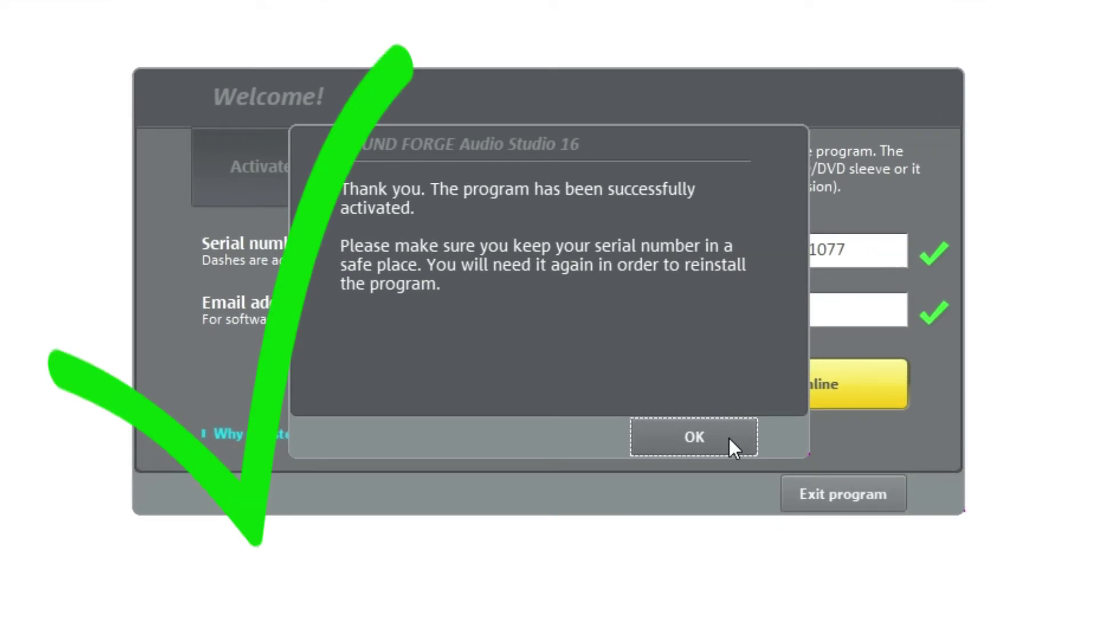
Step: Dismiss the activation confirmation and launch SOUND FORGE Audio Studio 16 from Start > All Programs > MAGIX
{"action": "left_click", "coordinate": [729, 440]}
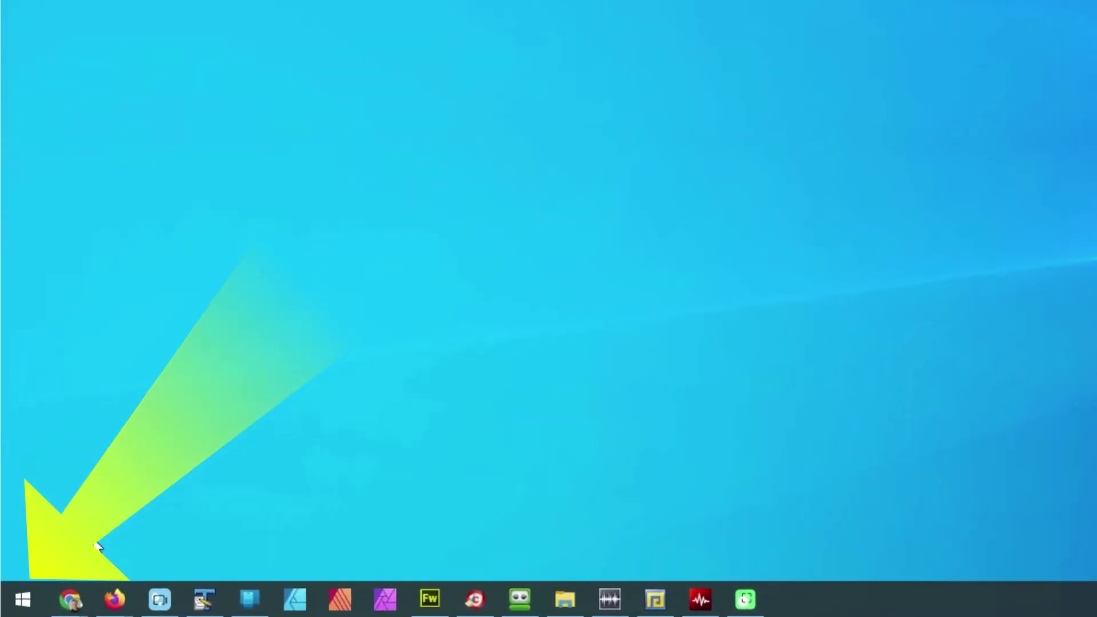
{"action": "left_click", "coordinate": [32, 600]}
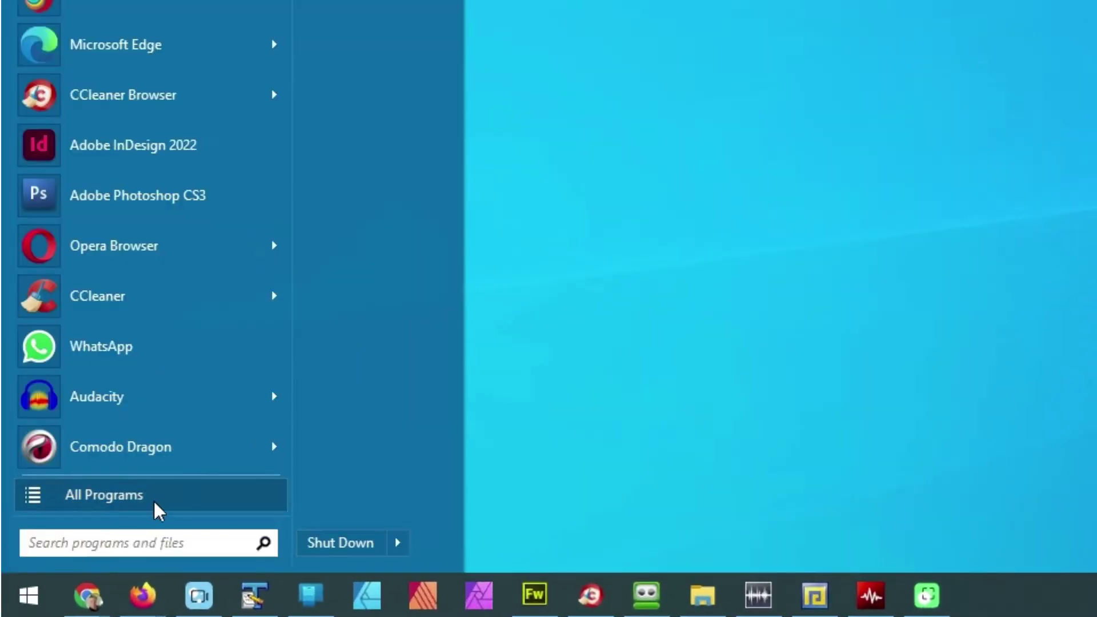
{"action": "left_click", "coordinate": [191, 498]}
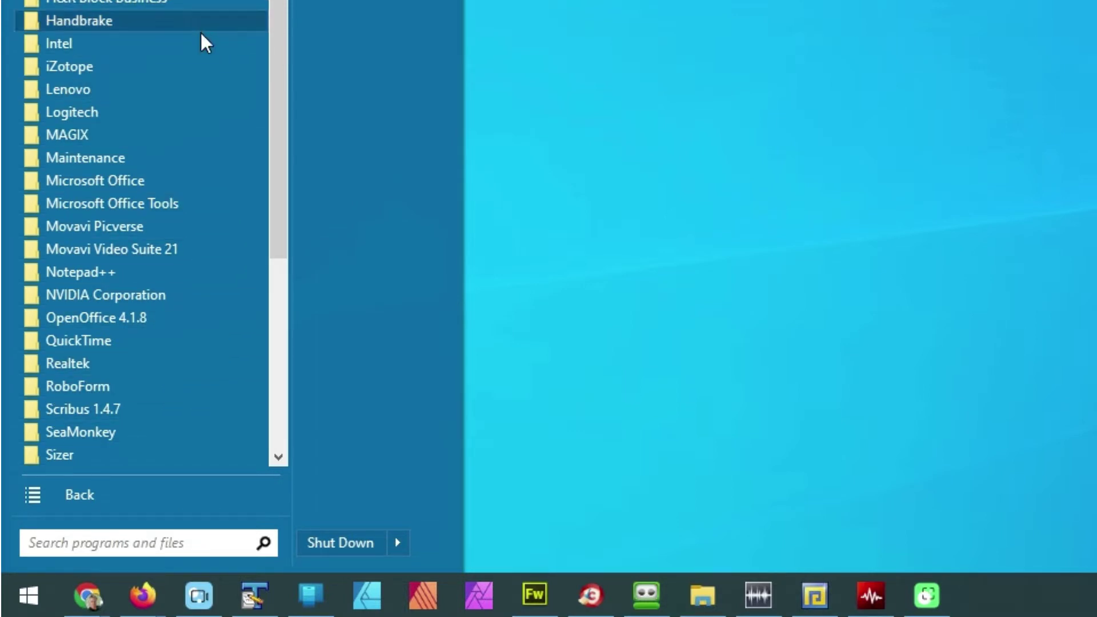
{"action": "left_click", "coordinate": [201, 136]}
{"action": "left_click", "coordinate": [203, 180]}
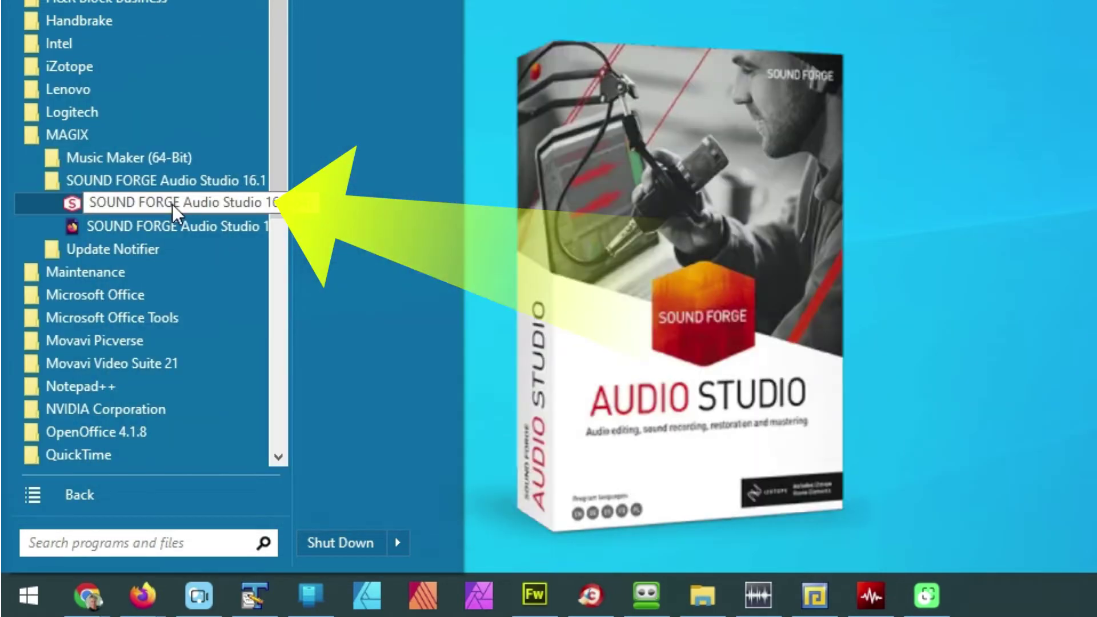
{"action": "left_click", "coordinate": [173, 204]}
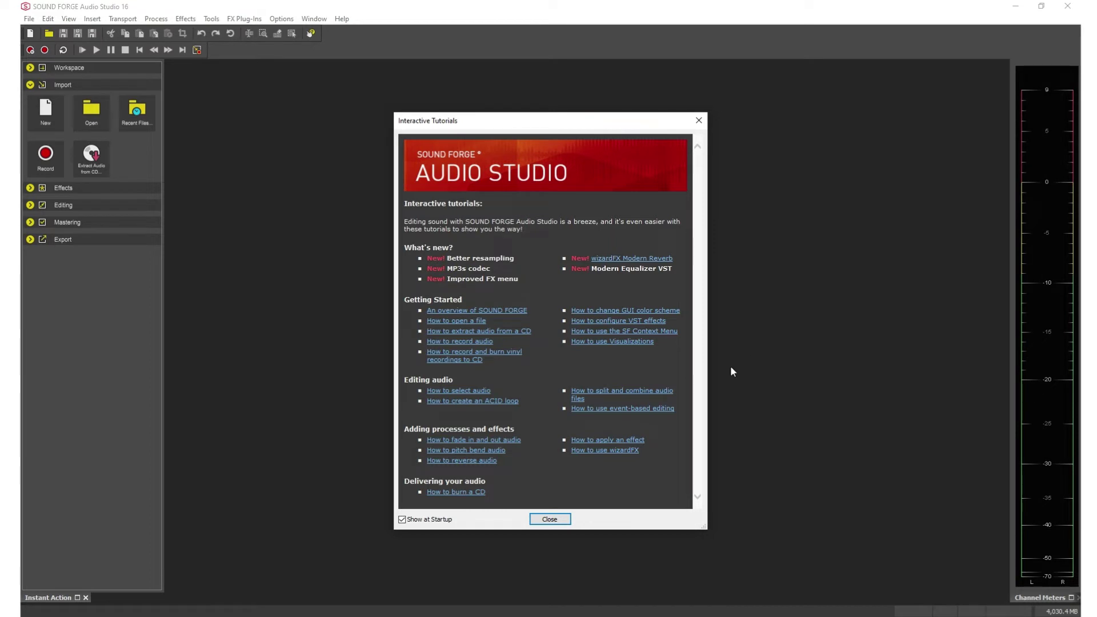
Step: Close the tutorials and review Options > Preferences, keeping the Dark interface type
{"action": "left_click", "coordinate": [549, 518]}
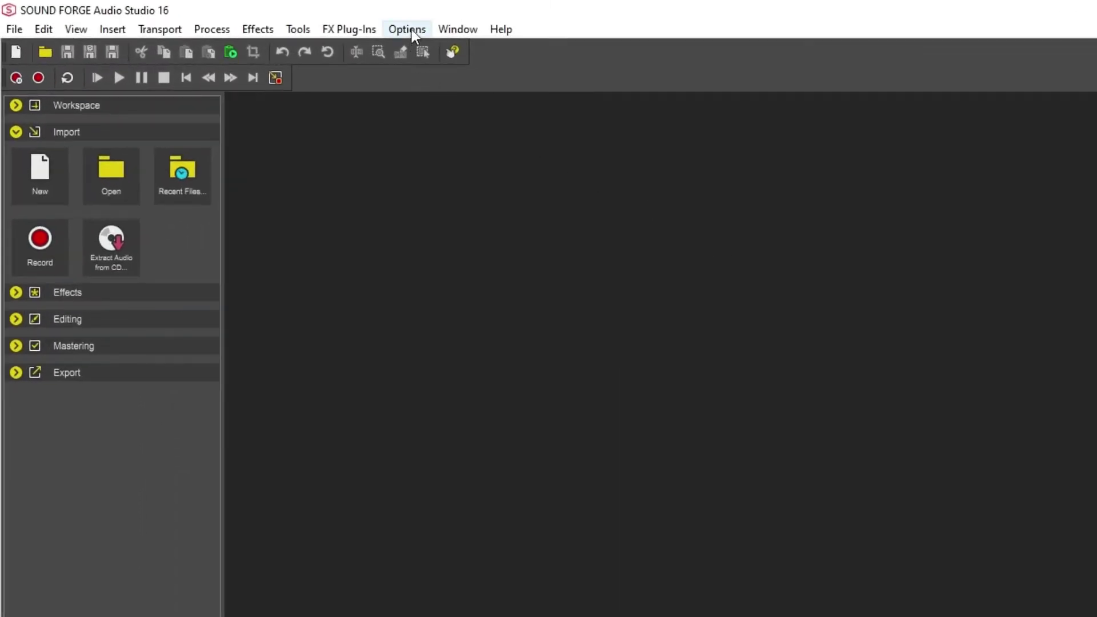
{"action": "left_click", "coordinate": [412, 31]}
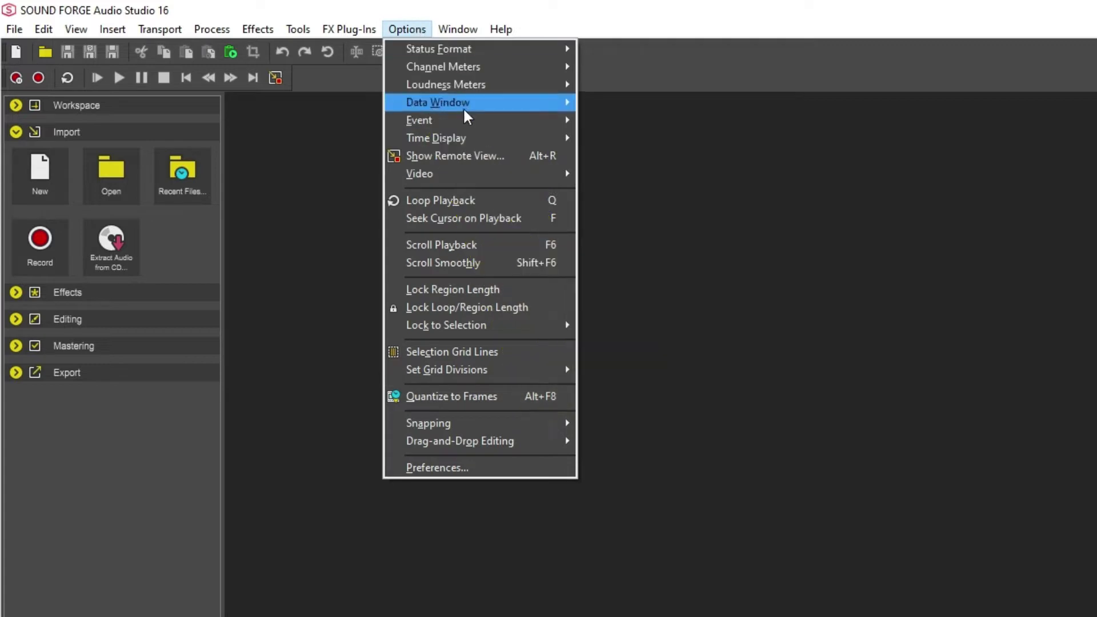
{"action": "left_click", "coordinate": [522, 467]}
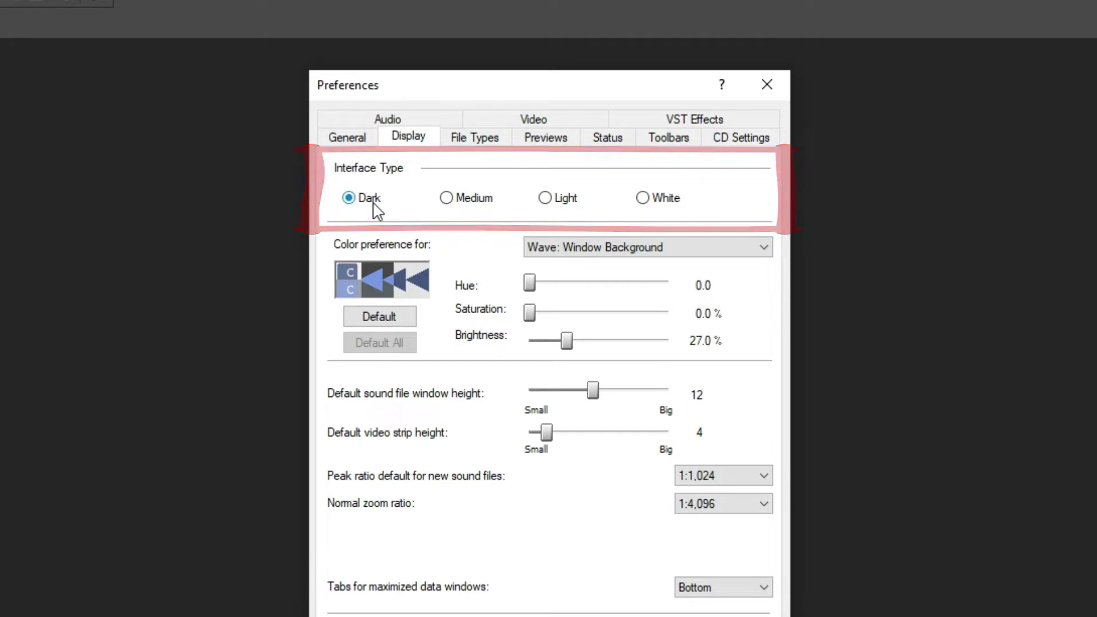
{"action": "key", "text": "Return"}
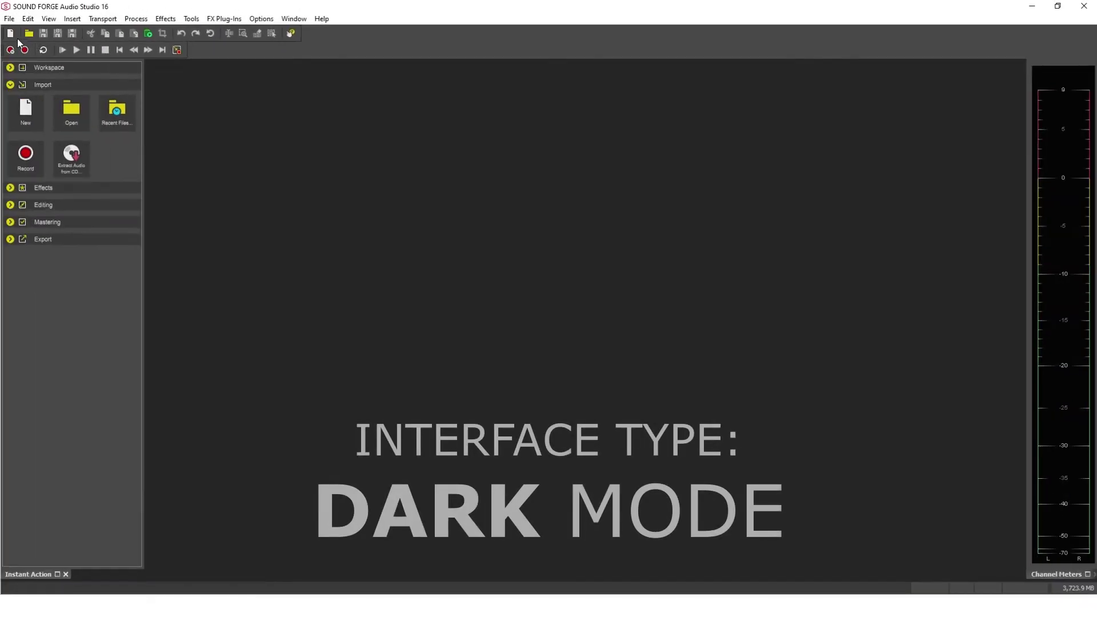
Step: Move the Sound 2 window, make a short test recording in it, and close it
{"action": "left_click_drag", "start_coordinate": [347, 87], "coordinate": [398, 141]}
{"action": "left_click", "coordinate": [240, 286]}
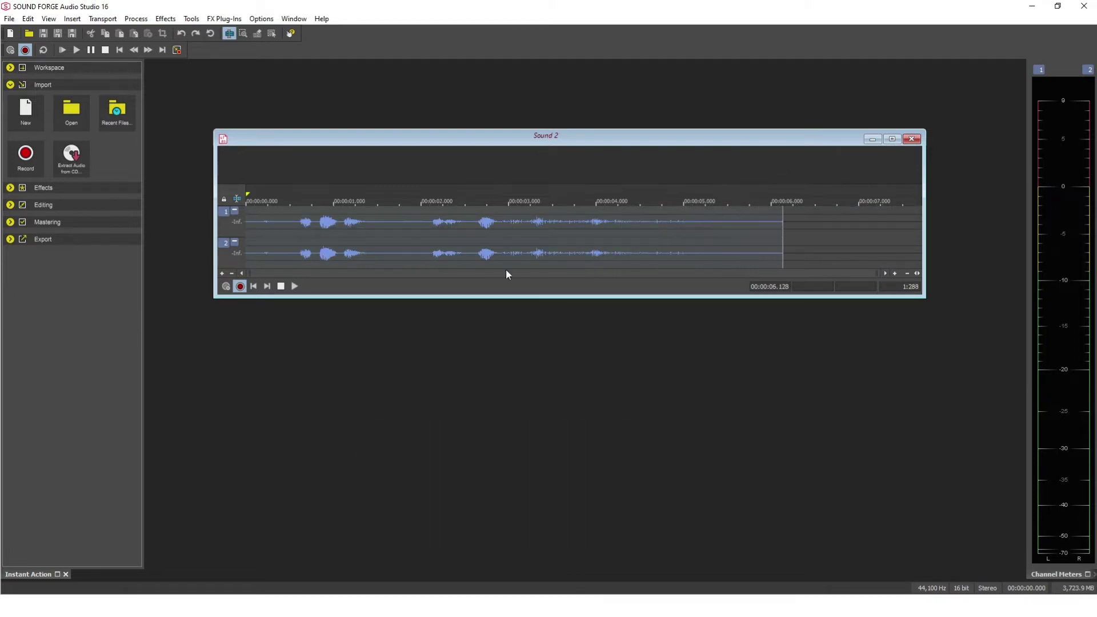
{"action": "left_click", "coordinate": [912, 140]}
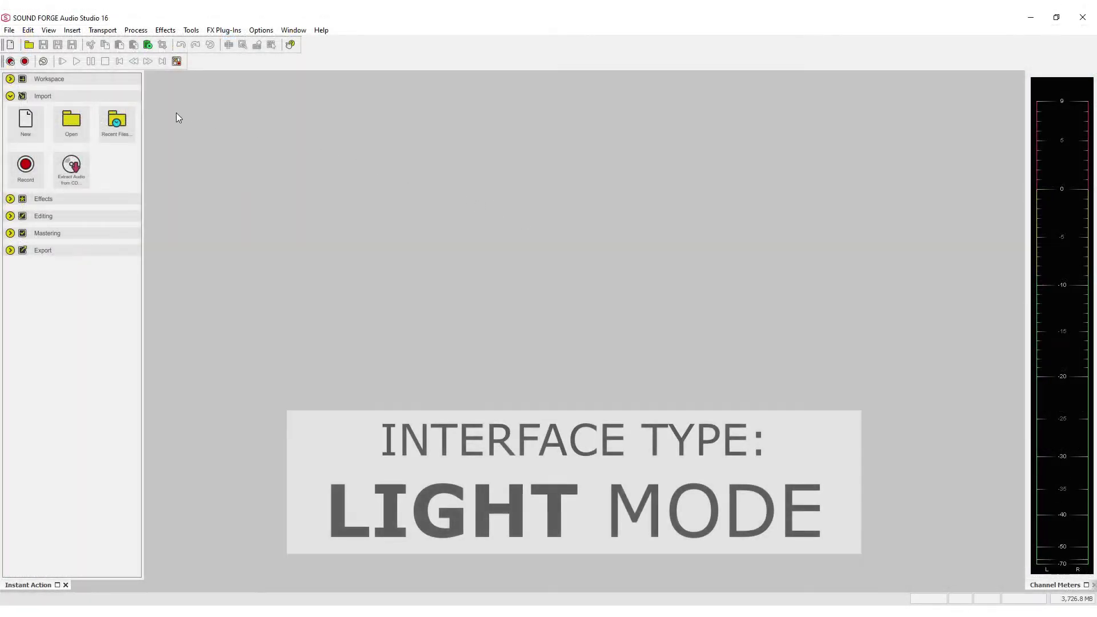
Step: Create a new Sound 1 window, move it down and right, and start recording
{"action": "left_click", "coordinate": [10, 44]}
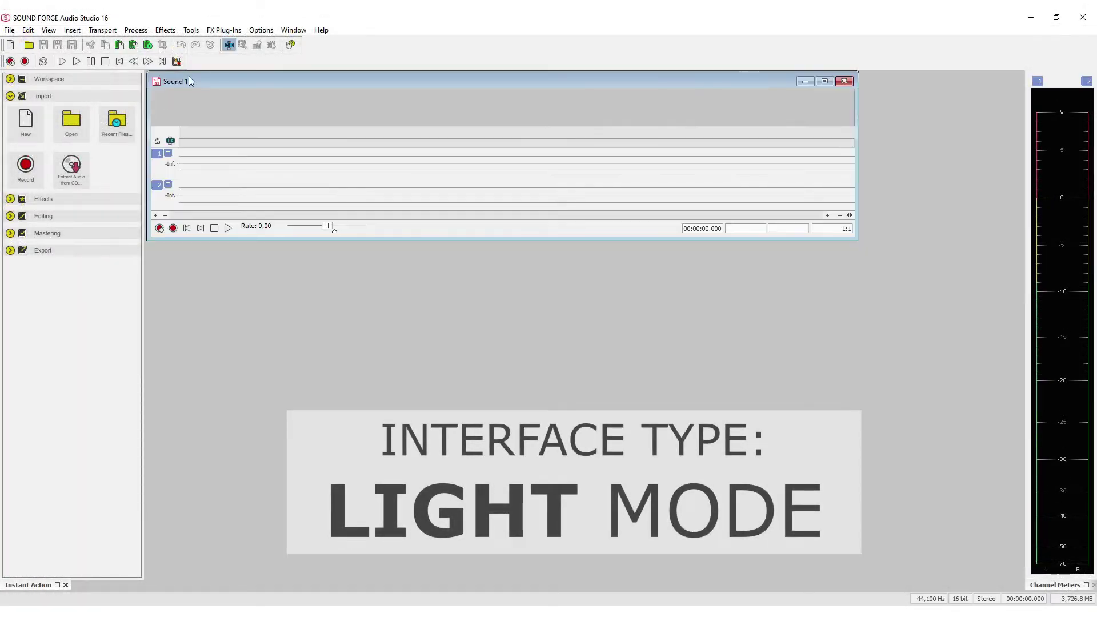
{"action": "left_click_drag", "start_coordinate": [303, 84], "coordinate": [423, 136]}
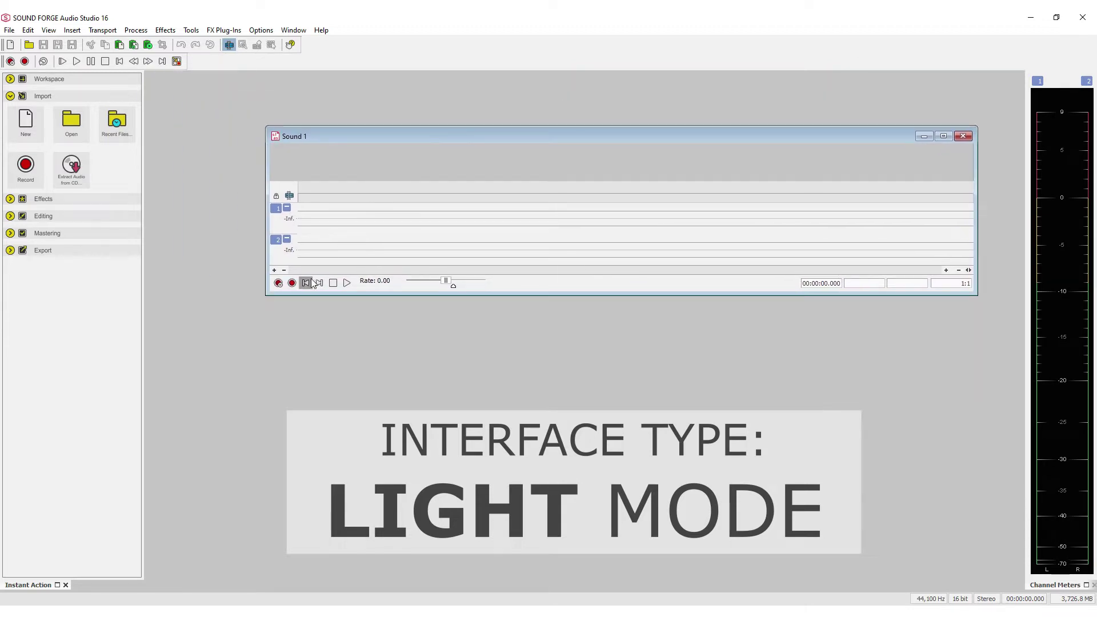
{"action": "left_click", "coordinate": [292, 282]}
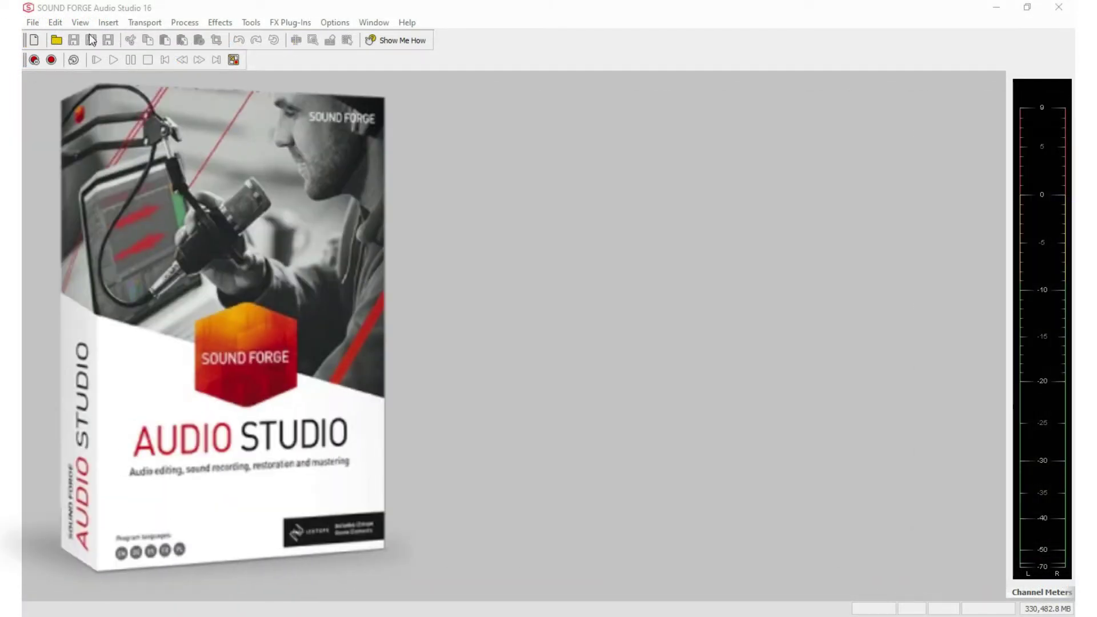
Step: Create a new 44,100 Hz, 16-bit stereo Sound 1 window and drag it into place
{"action": "left_click", "coordinate": [32, 22]}
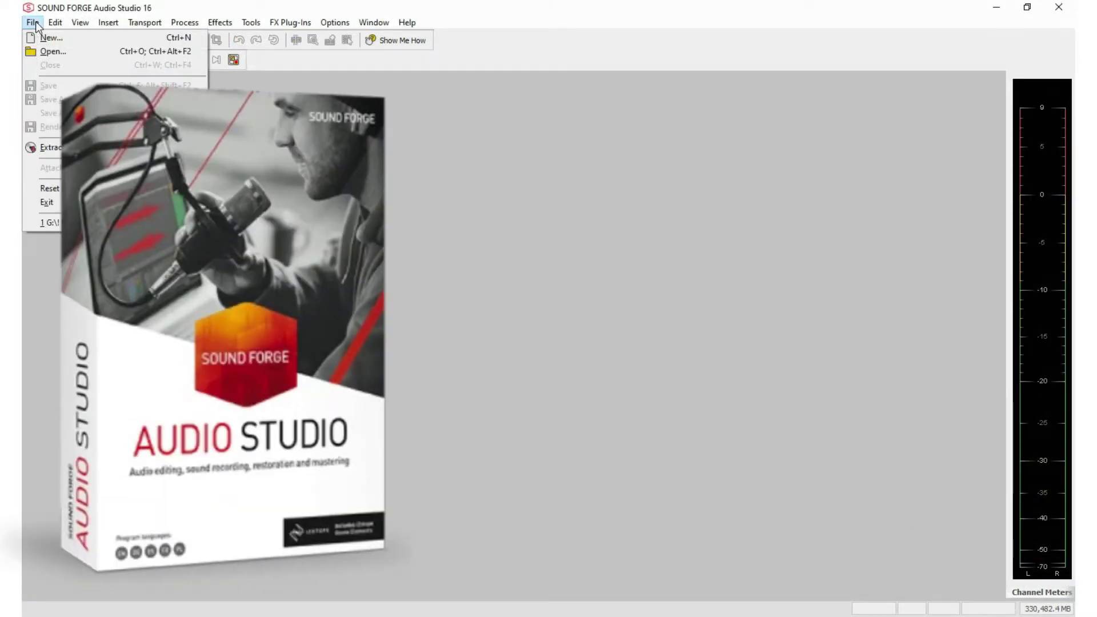
{"action": "left_click", "coordinate": [75, 37]}
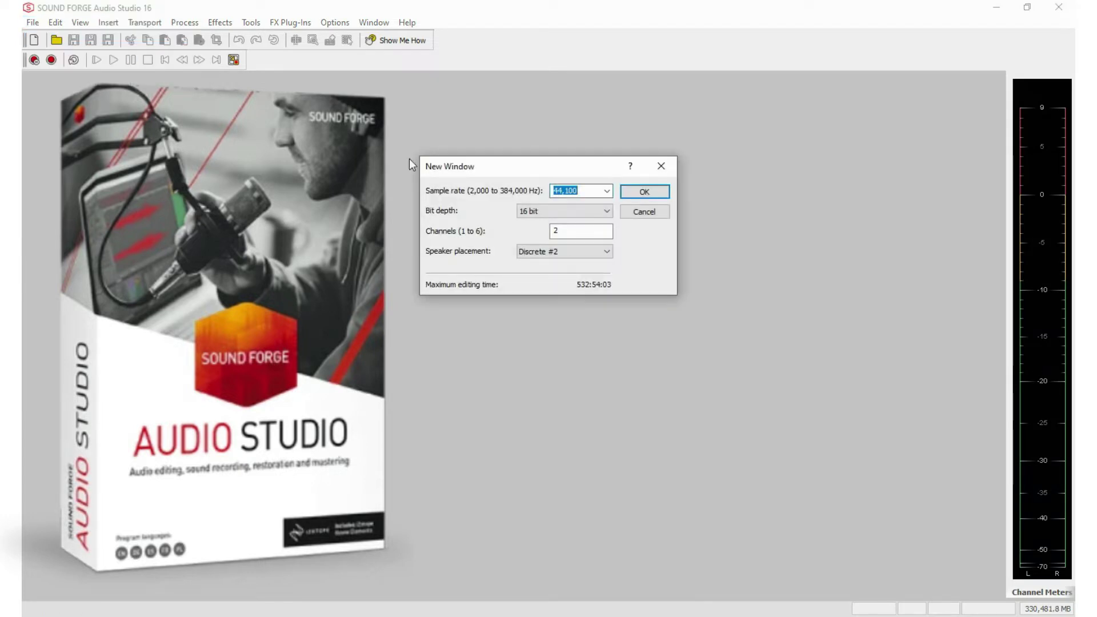
{"action": "left_click", "coordinate": [663, 192]}
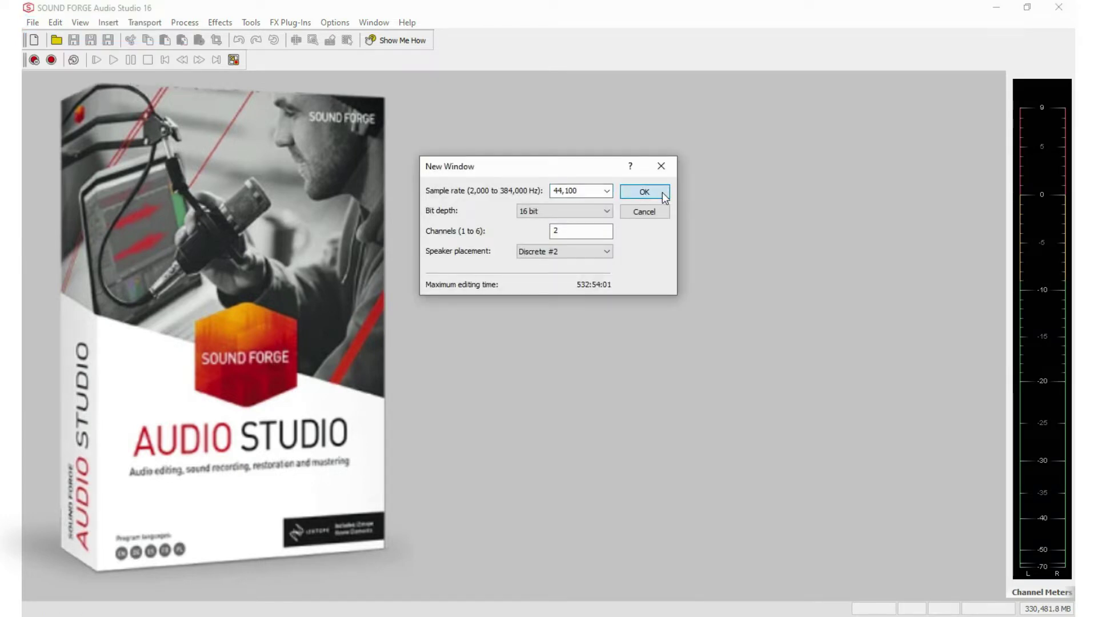
{"action": "left_click", "coordinate": [662, 192]}
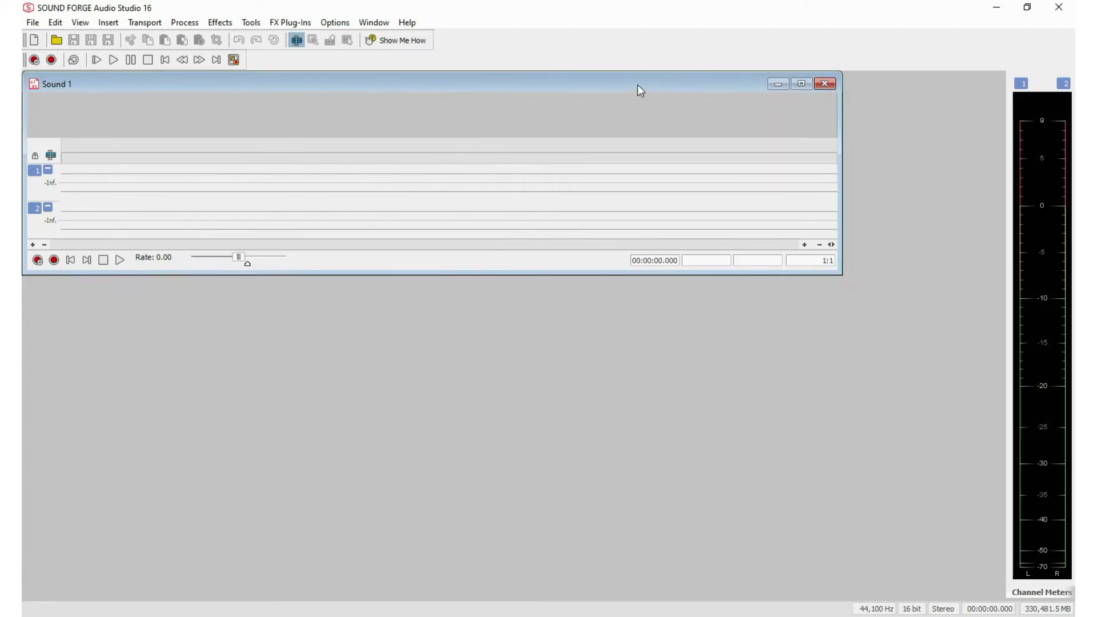
{"action": "left_click_drag", "start_coordinate": [638, 84], "coordinate": [698, 142]}
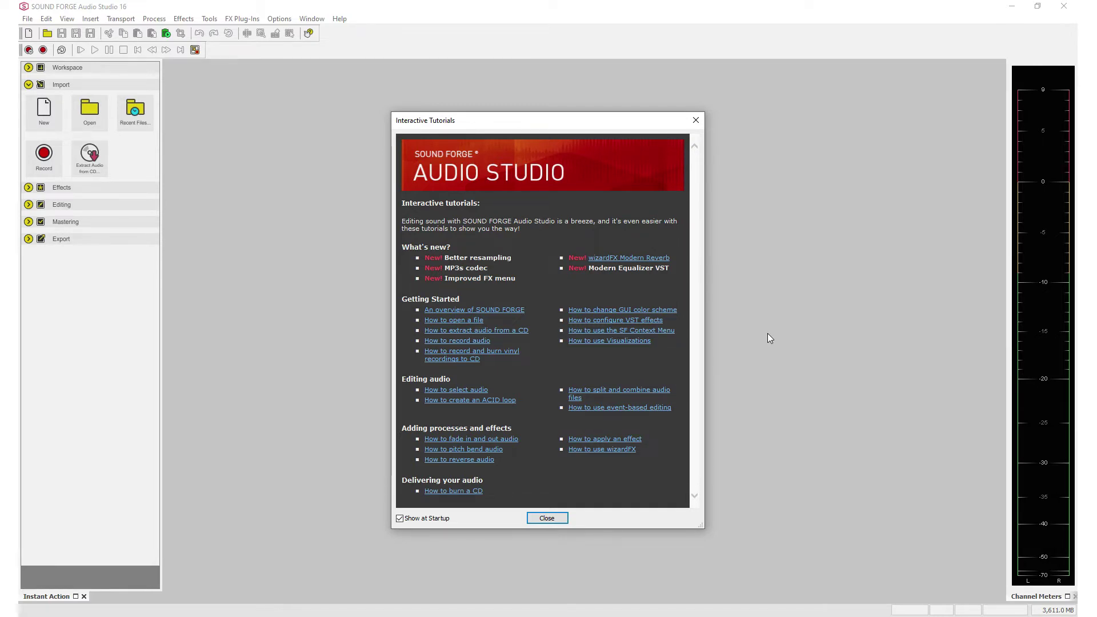
Step: Close the tutorials and create a new 44,100 Hz, 16-bit, 2-channel sound file with the New button
{"action": "left_click", "coordinate": [557, 519]}
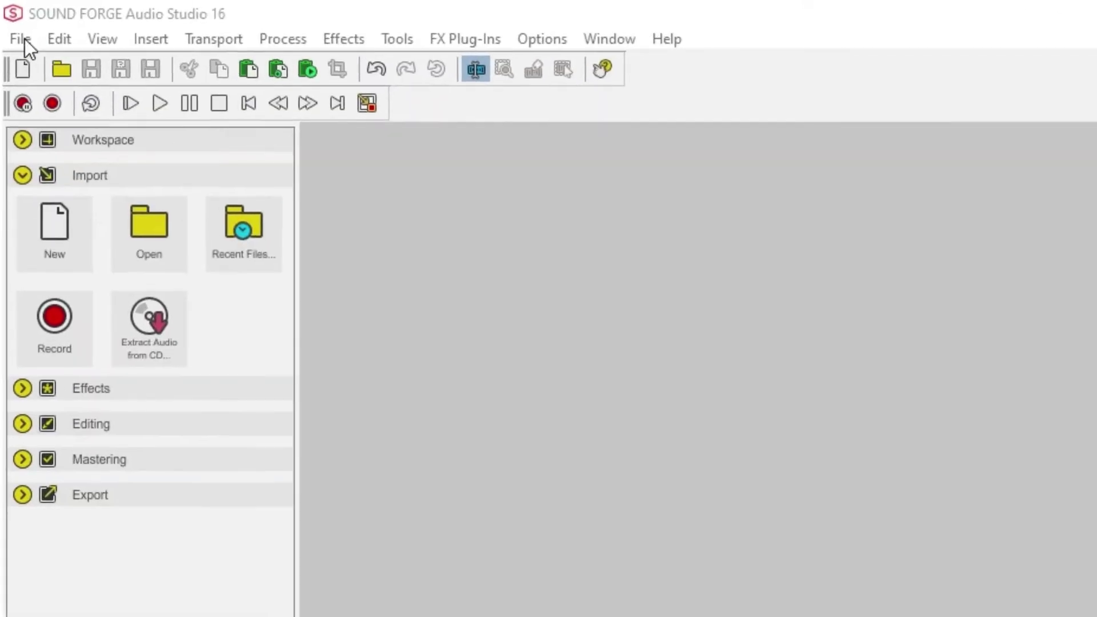
{"action": "left_click", "coordinate": [28, 19]}
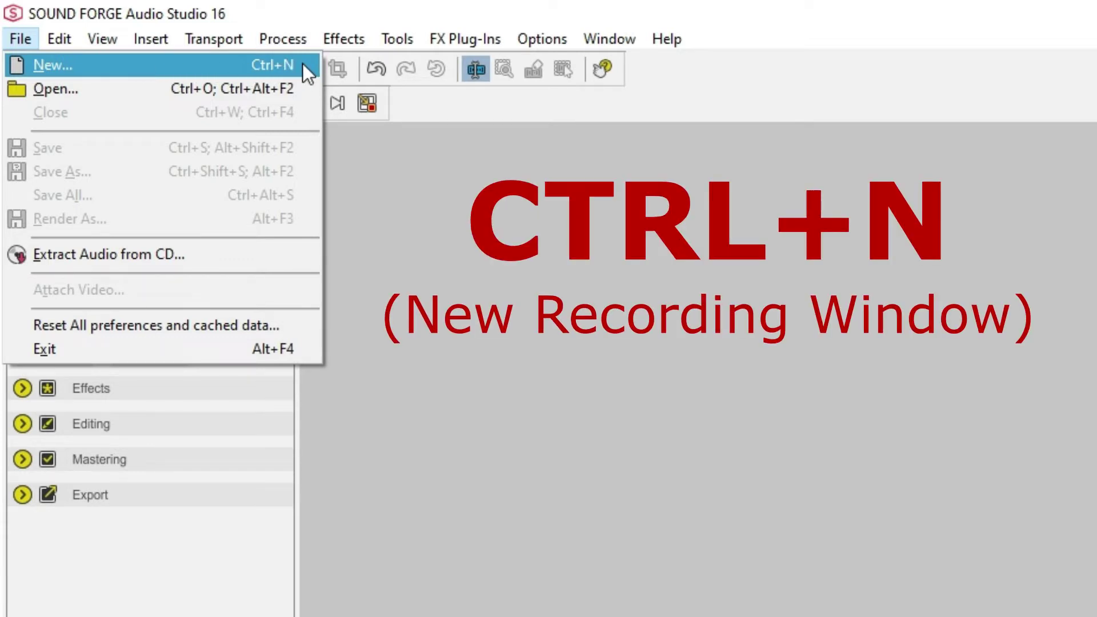
{"action": "left_click", "coordinate": [372, 209]}
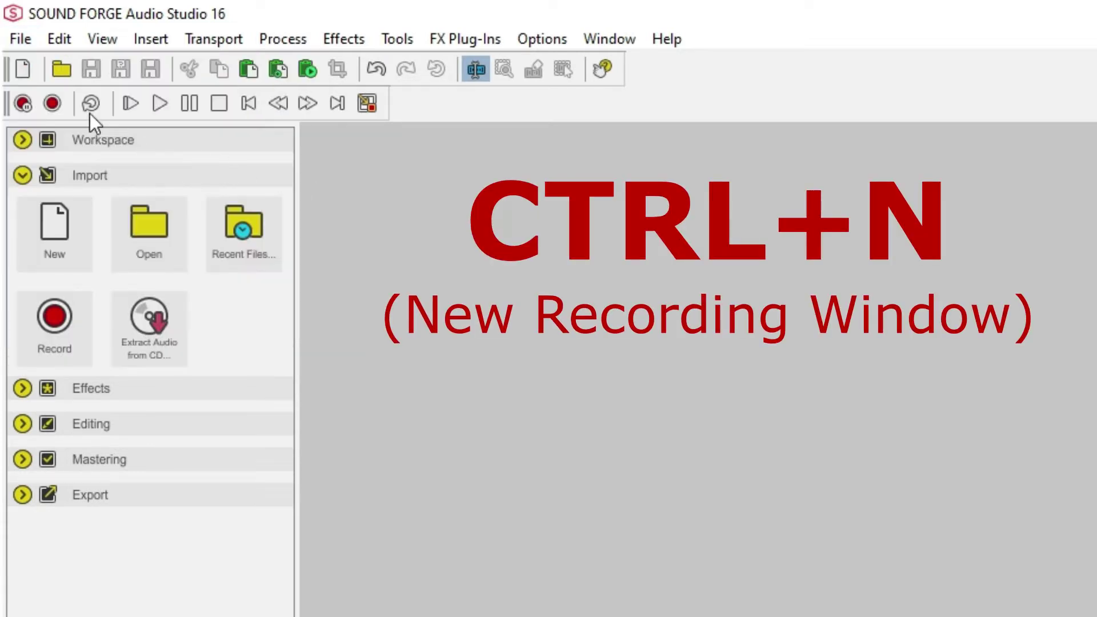
{"action": "left_click", "coordinate": [23, 74]}
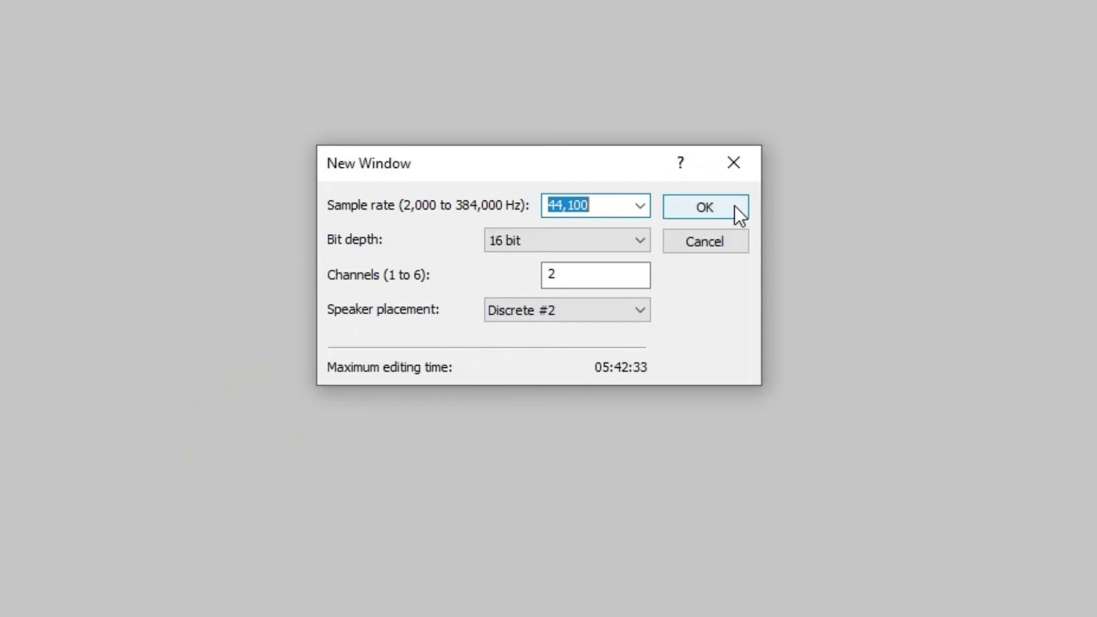
{"action": "left_click", "coordinate": [734, 207]}
Step: Centre the Sound 1 window and record two short speech takes totalling about 9 seconds
{"action": "mouse_move", "coordinate": [329, 68]}
{"action": "left_mouse_down"}
{"action": "mouse_move", "coordinate": [386, 134]}
{"action": "mouse_move", "coordinate": [421, 121]}
{"action": "mouse_move", "coordinate": [357, 175]}
{"action": "mouse_move", "coordinate": [394, 186]}
{"action": "mouse_move", "coordinate": [428, 169]}
{"action": "mouse_move", "coordinate": [400, 140]}
{"action": "left_mouse_up"}
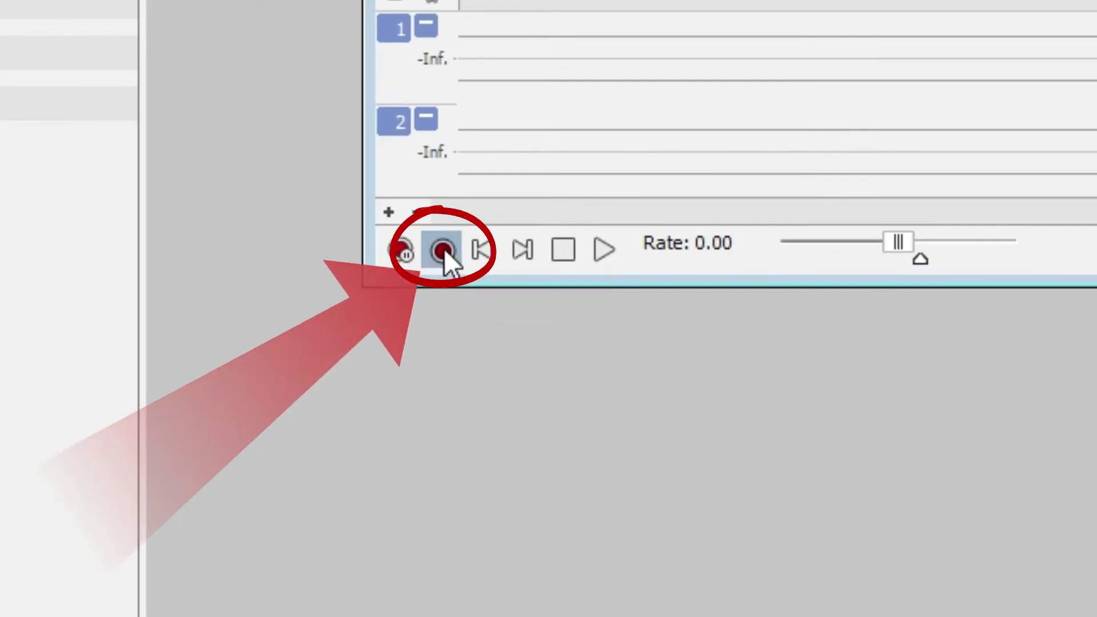
{"action": "left_click", "coordinate": [444, 250]}
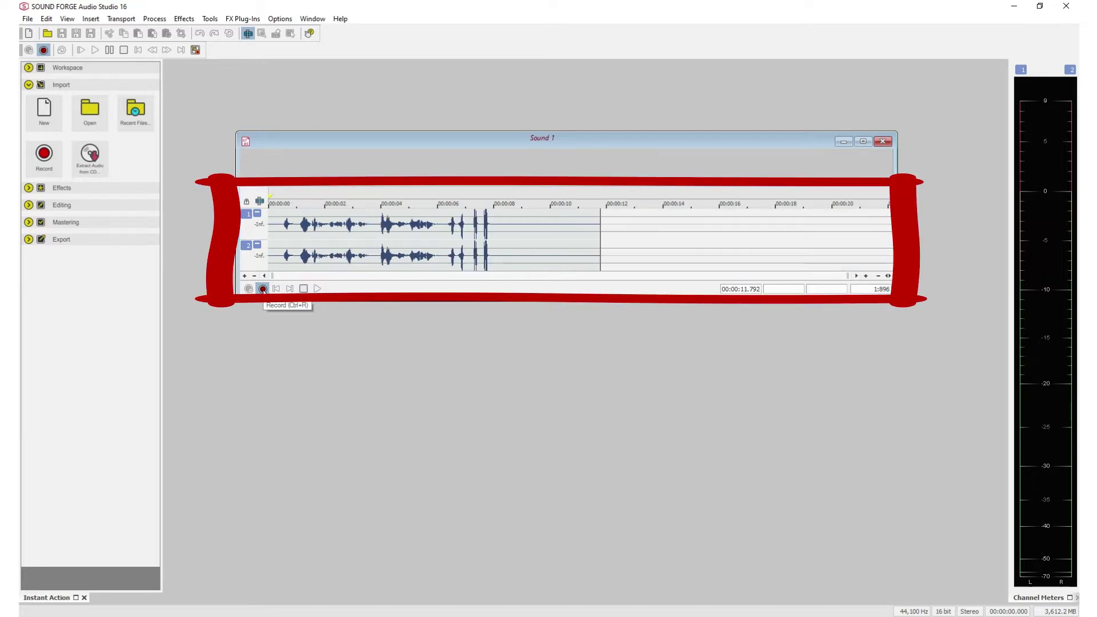
{"action": "left_click", "coordinate": [303, 288]}
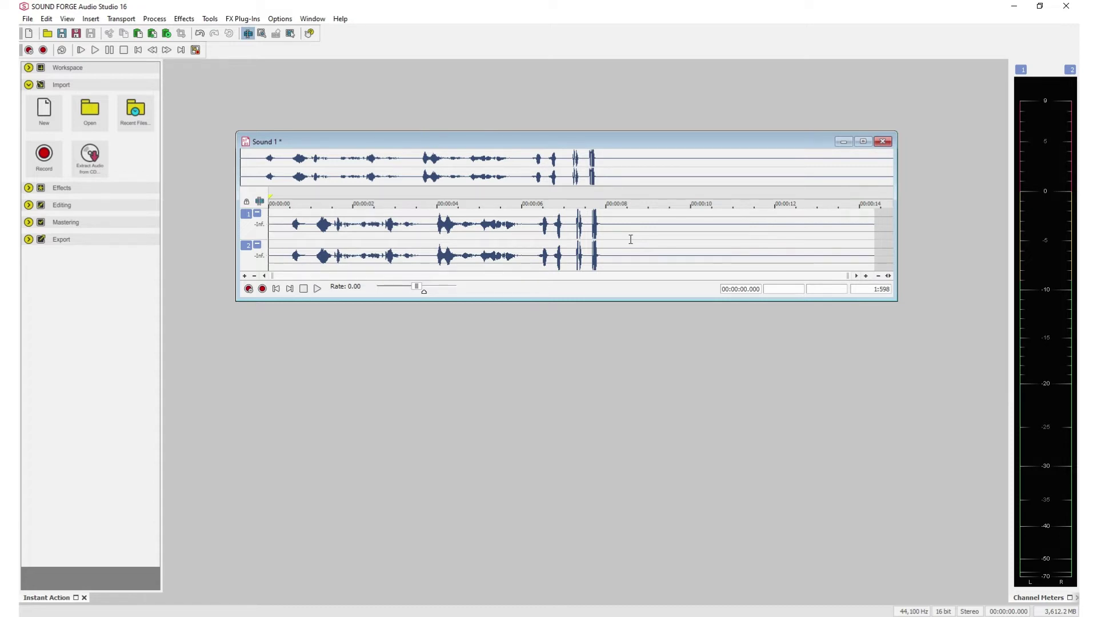
{"action": "left_click", "coordinate": [262, 289]}
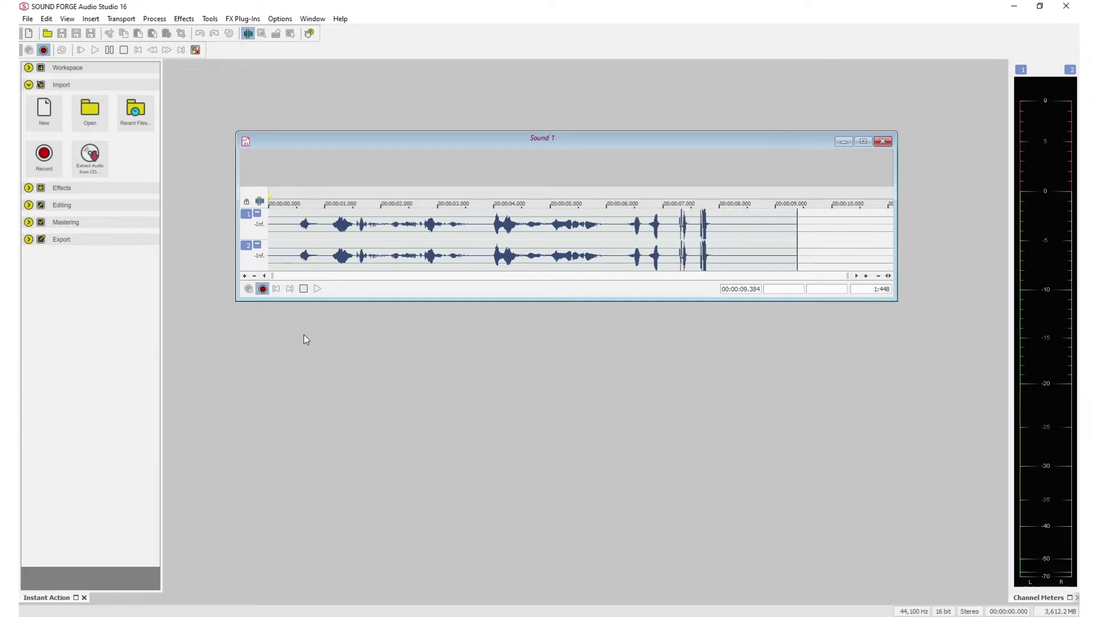
{"action": "left_click", "coordinate": [263, 288]}
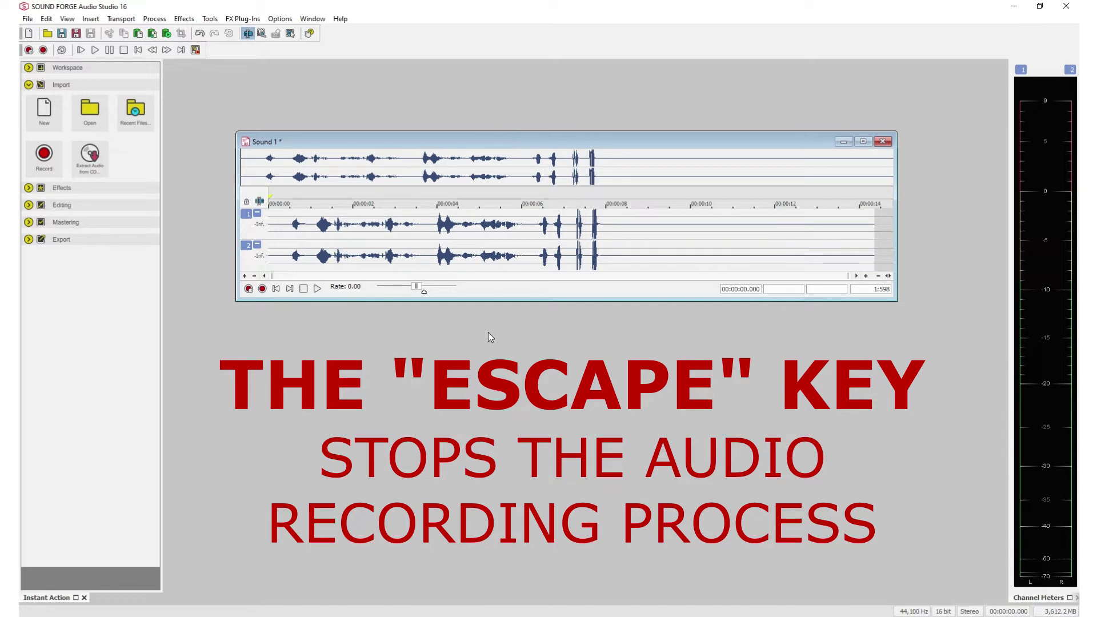
Step: Record another take, then continue recording from 8.461 s to extend Sound 1 to about 26 seconds
{"action": "key", "text": "ctrl+r"}
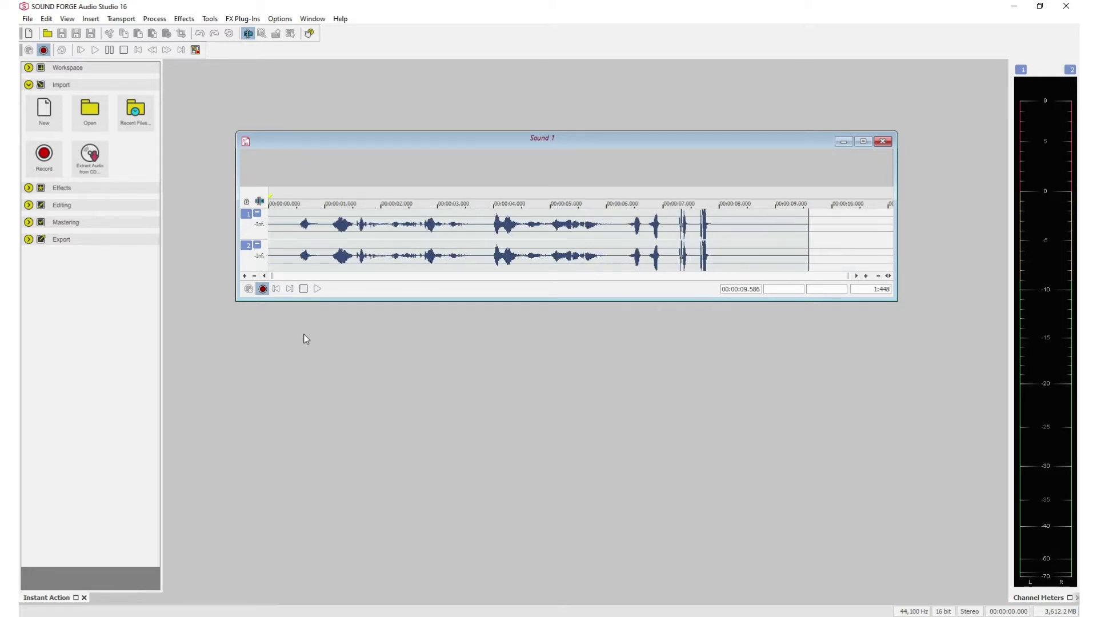
{"action": "left_click", "coordinate": [262, 288]}
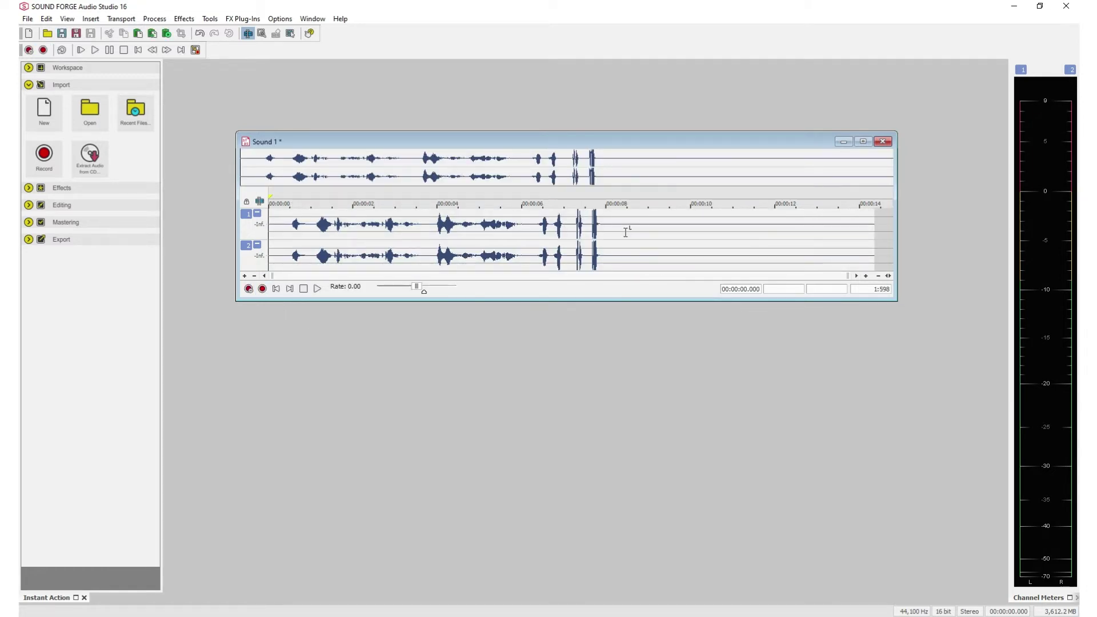
{"action": "left_click", "coordinate": [626, 230]}
{"action": "left_click", "coordinate": [262, 289]}
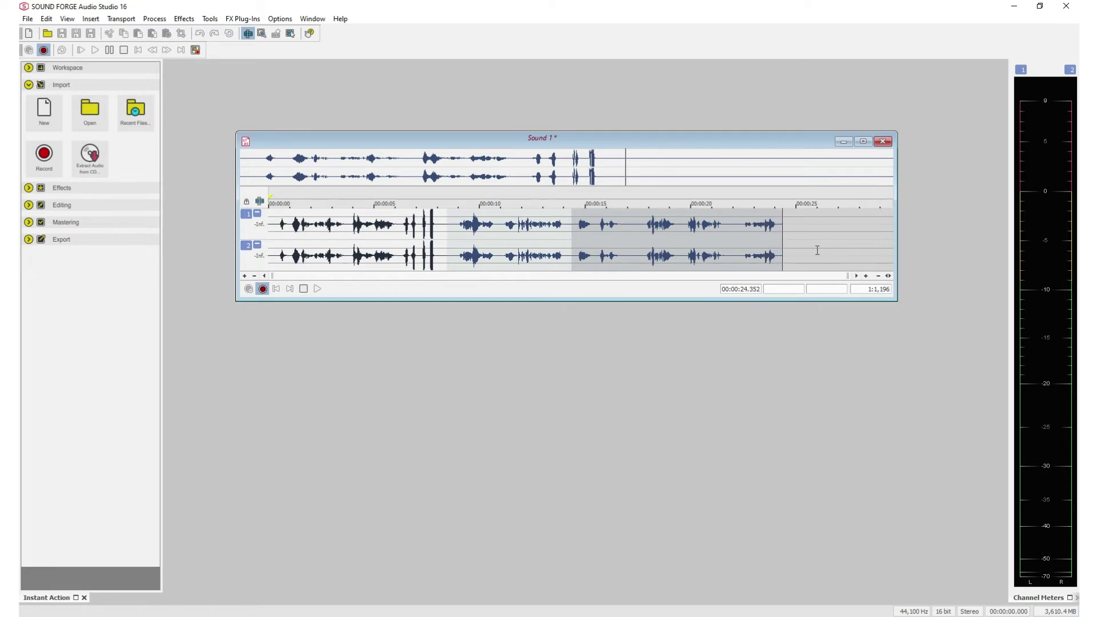
{"action": "key", "text": "space"}
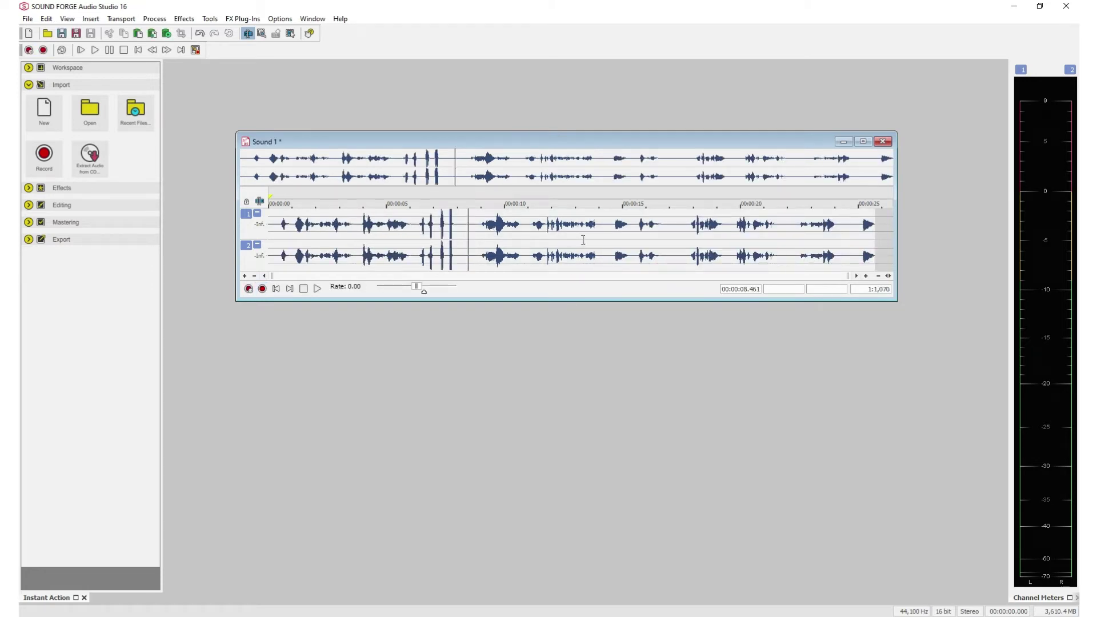
Step: Select all the recorded audio in Sound 1 and delete it
{"action": "left_click", "coordinate": [552, 240]}
{"action": "double_click", "coordinate": [552, 240]}
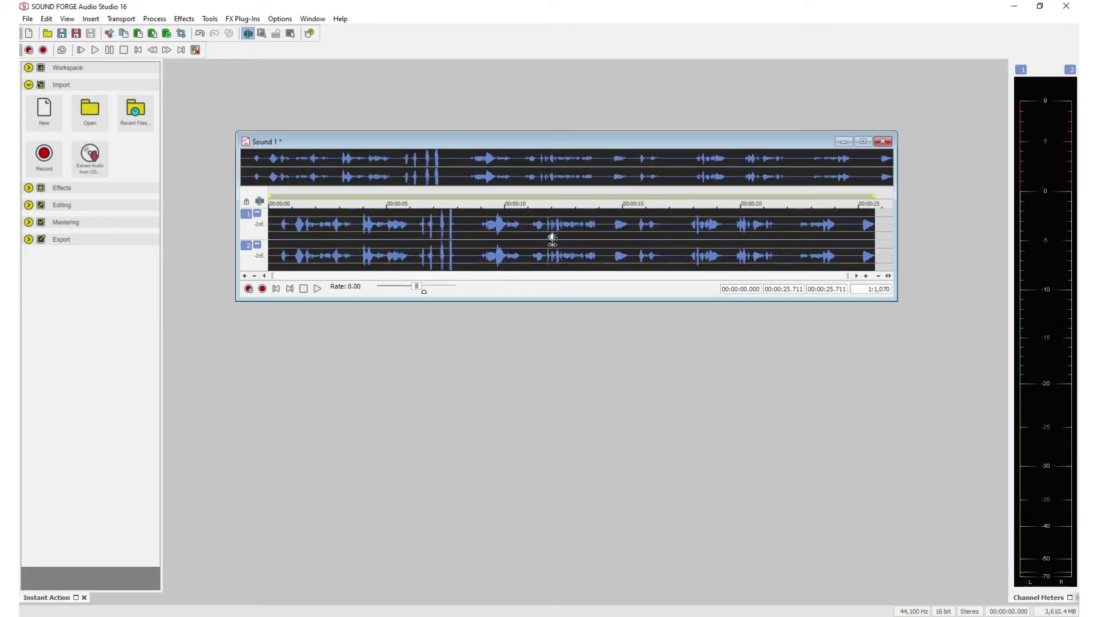
{"action": "left_click", "coordinate": [596, 239]}
{"action": "key", "text": "ctrl+a"}
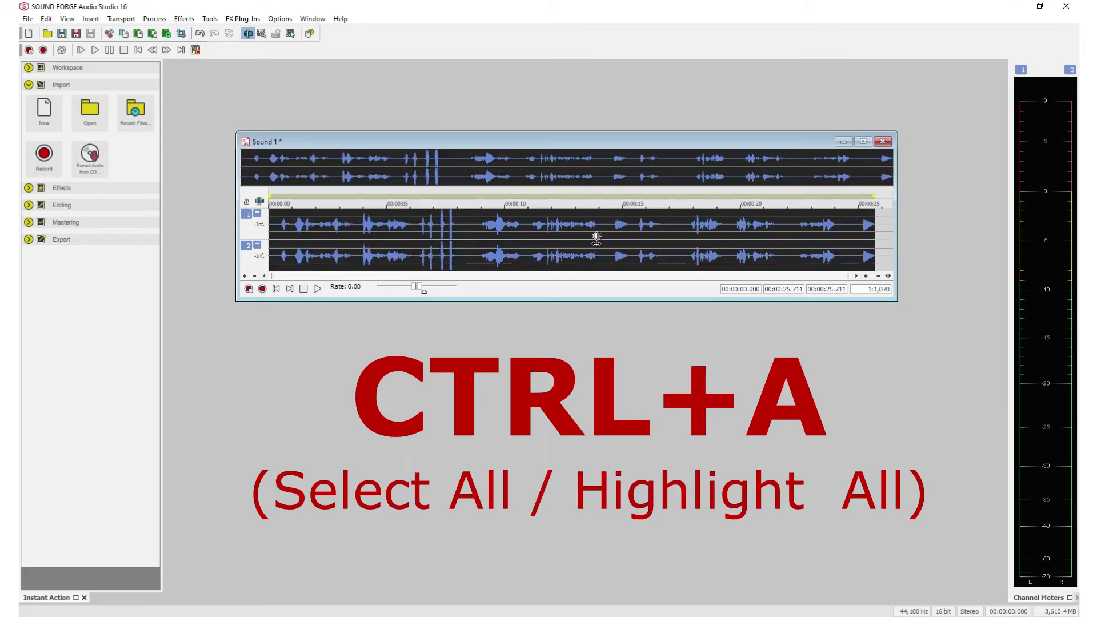
{"action": "left_click", "coordinate": [596, 239]}
{"action": "key", "text": "ctrl+a"}
{"action": "key", "text": "Delete"}
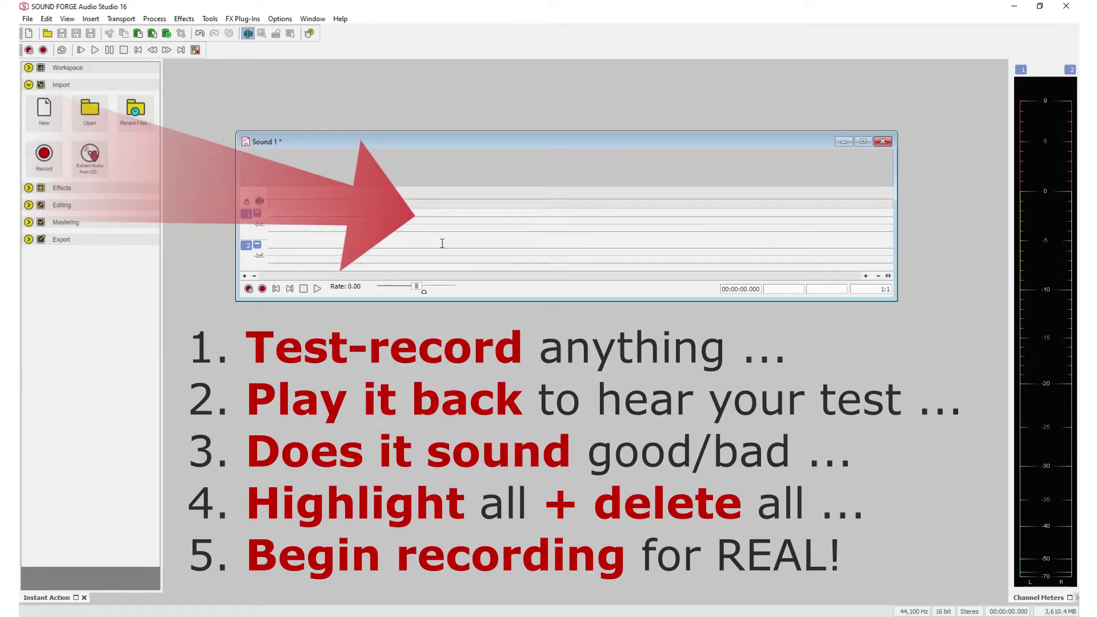
Step: Make a quick test recording, delete it, and leave the edit point in the empty track
{"action": "left_click", "coordinate": [263, 289]}
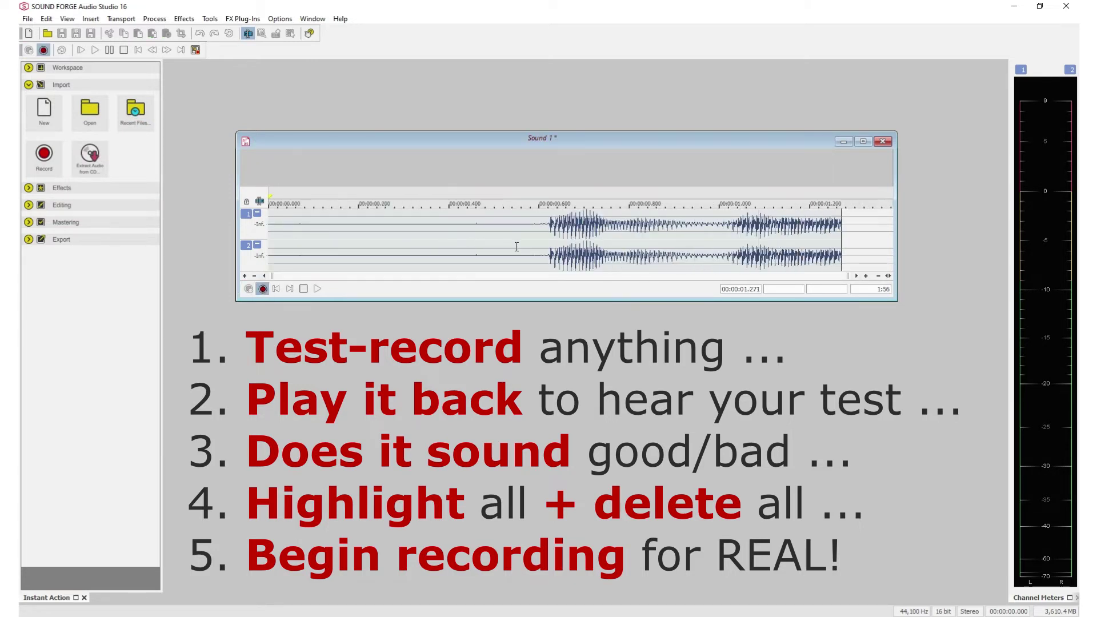
{"action": "key", "text": "space"}
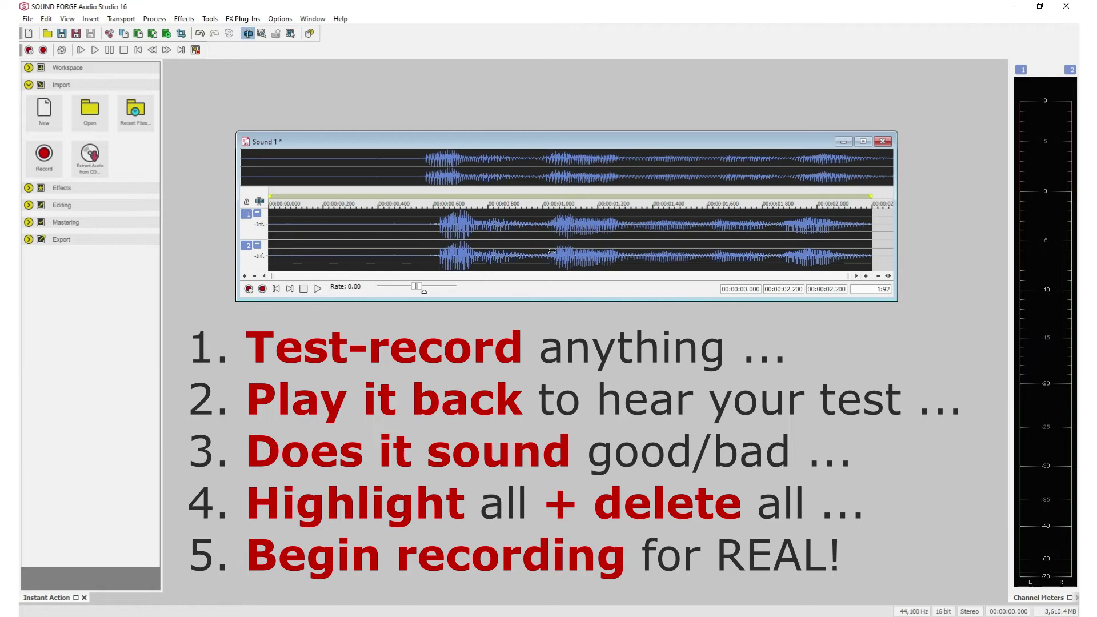
{"action": "key", "text": "Delete"}
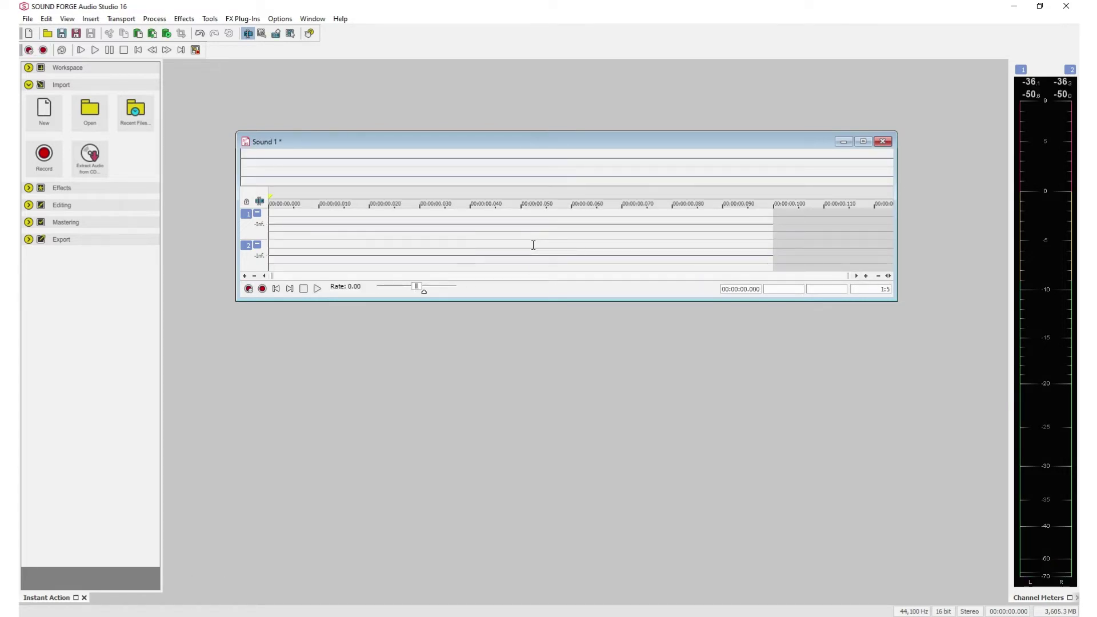
{"action": "left_click", "coordinate": [533, 244]}
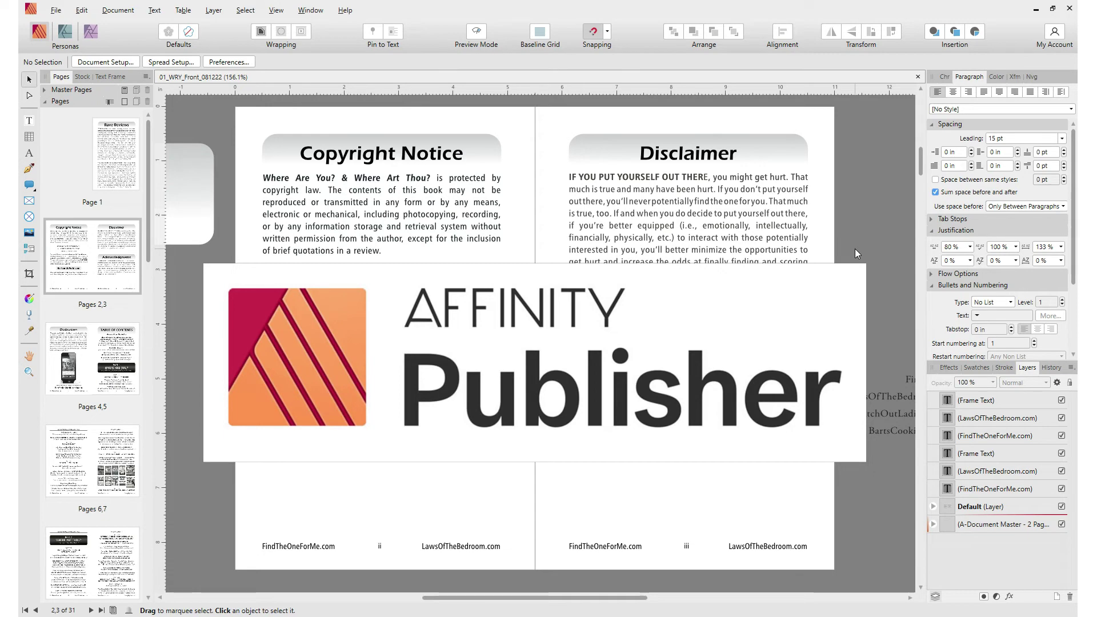
Step: In Affinity Publisher, select then deselect the Copyright Notice frame to show the Copyright and Disclaimer spread
{"action": "left_click", "coordinate": [484, 203]}
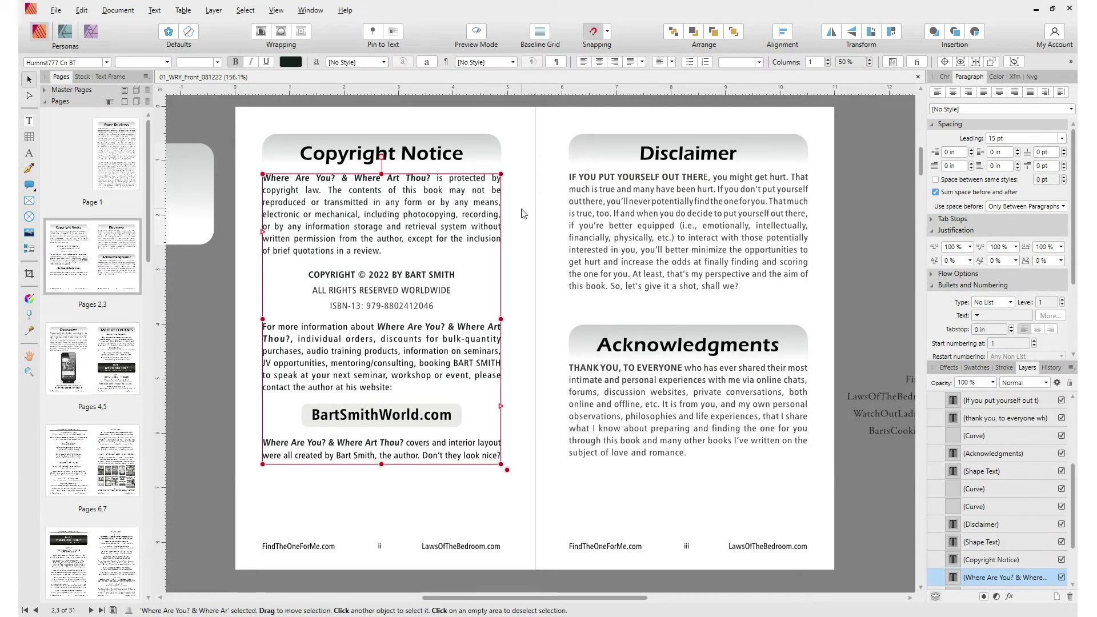
{"action": "left_click", "coordinate": [522, 214]}
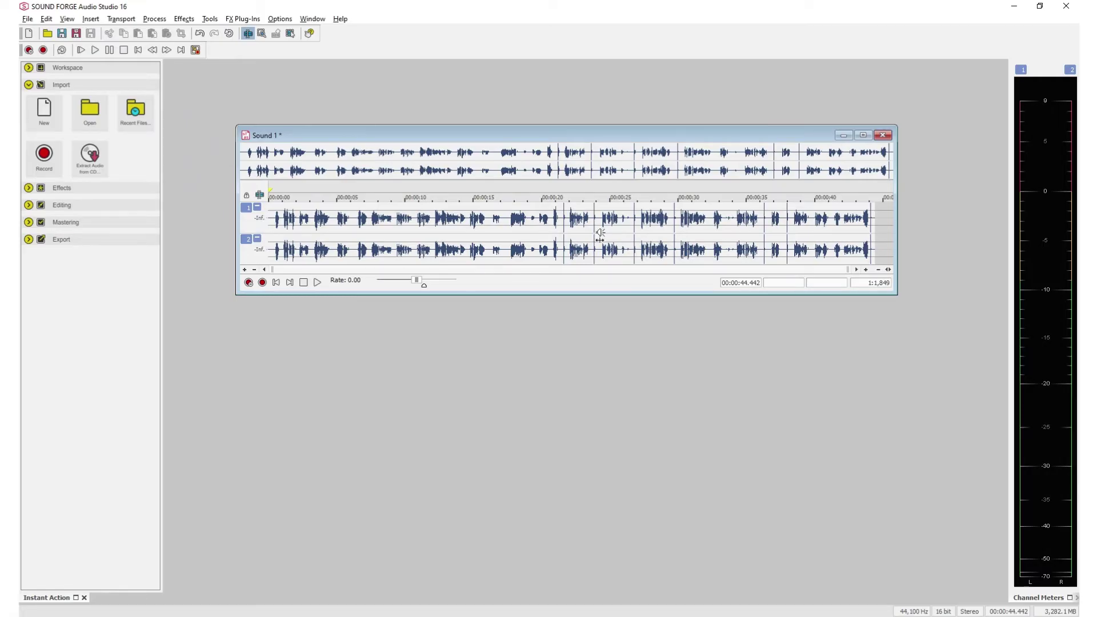
{"action": "scroll", "coordinate": [600, 235], "scroll_direction": "up", "scroll_amount": 2}
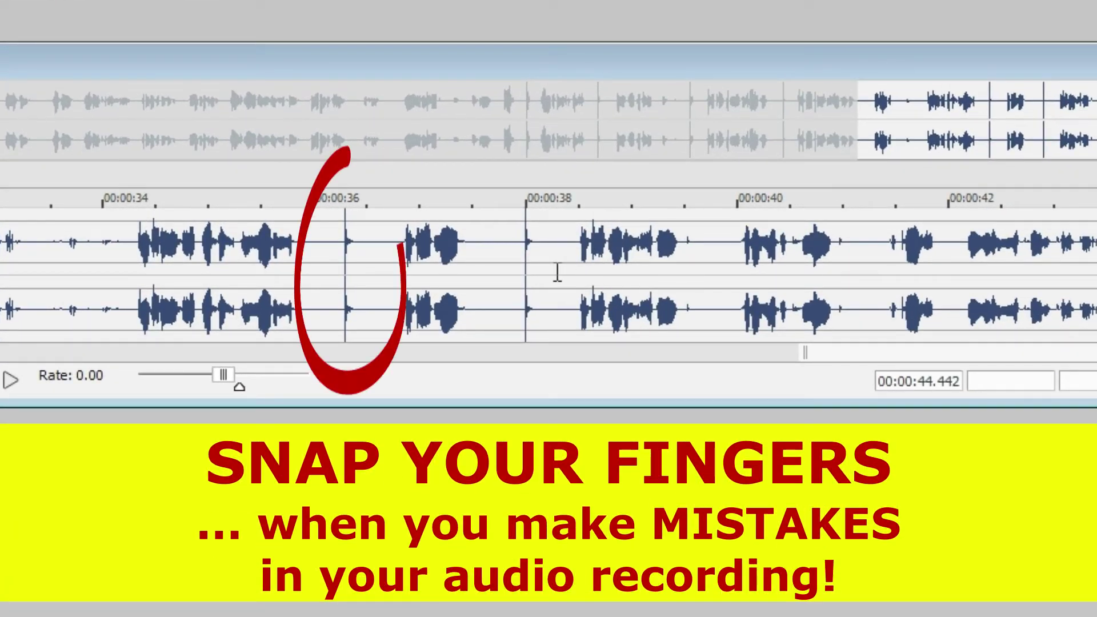
Step: Zoom into the last ten seconds and inspect the finger-snap spike near 38 seconds, leaving the cursor at 37.581 s
{"action": "left_click_drag", "start_coordinate": [558, 269], "coordinate": [497, 280]}
{"action": "left_click", "coordinate": [481, 283]}
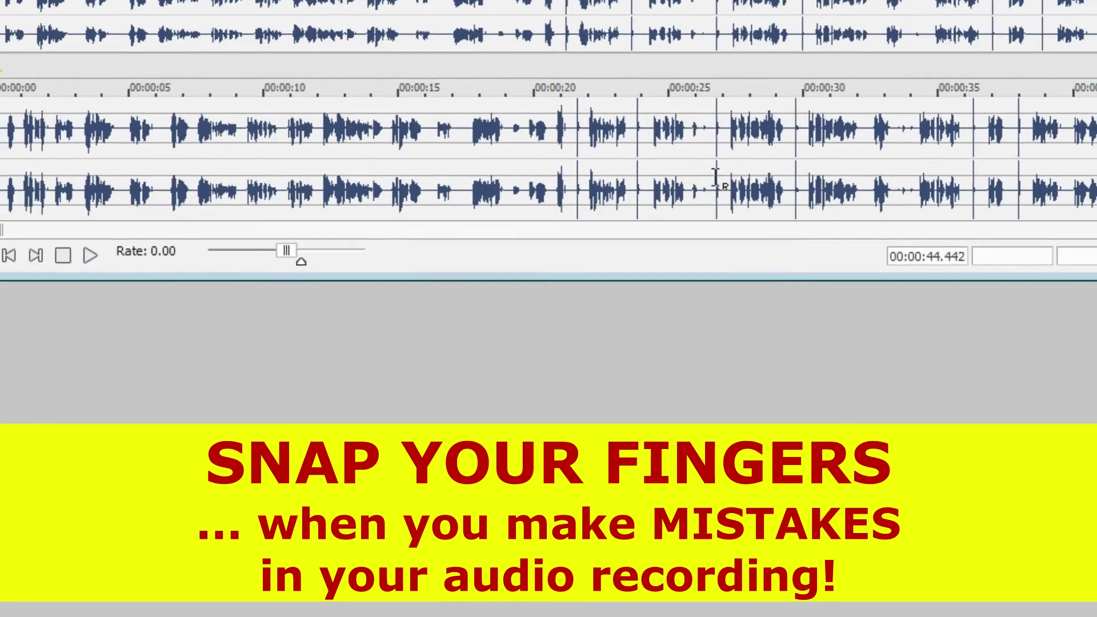
{"action": "key", "text": "Up"}
{"action": "key", "text": "Up"}
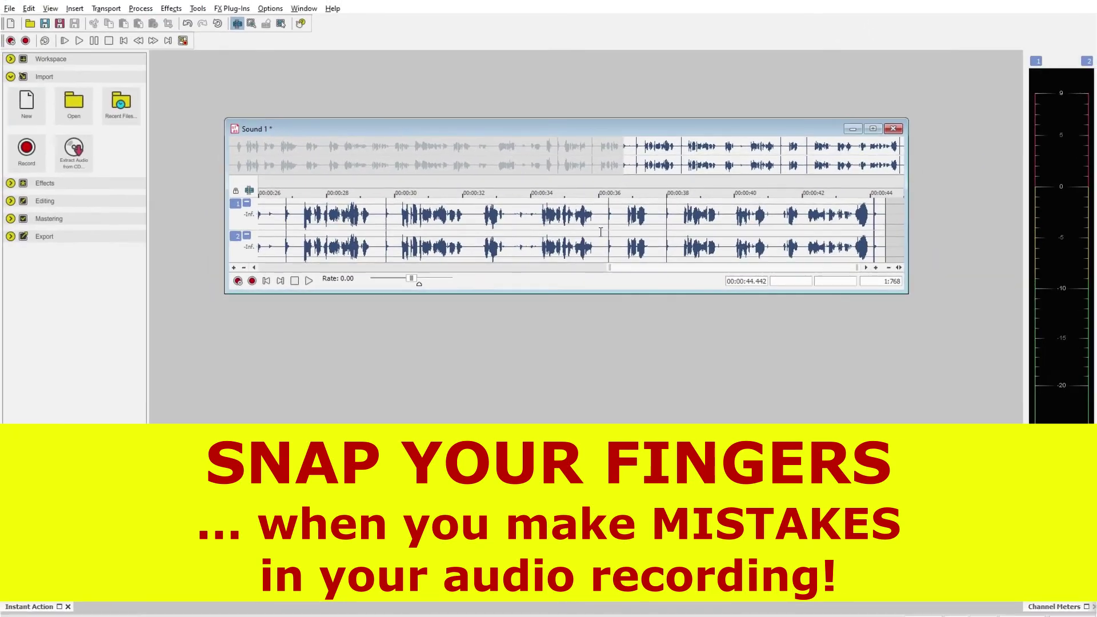
{"action": "left_click_drag", "start_coordinate": [571, 228], "coordinate": [544, 236]}
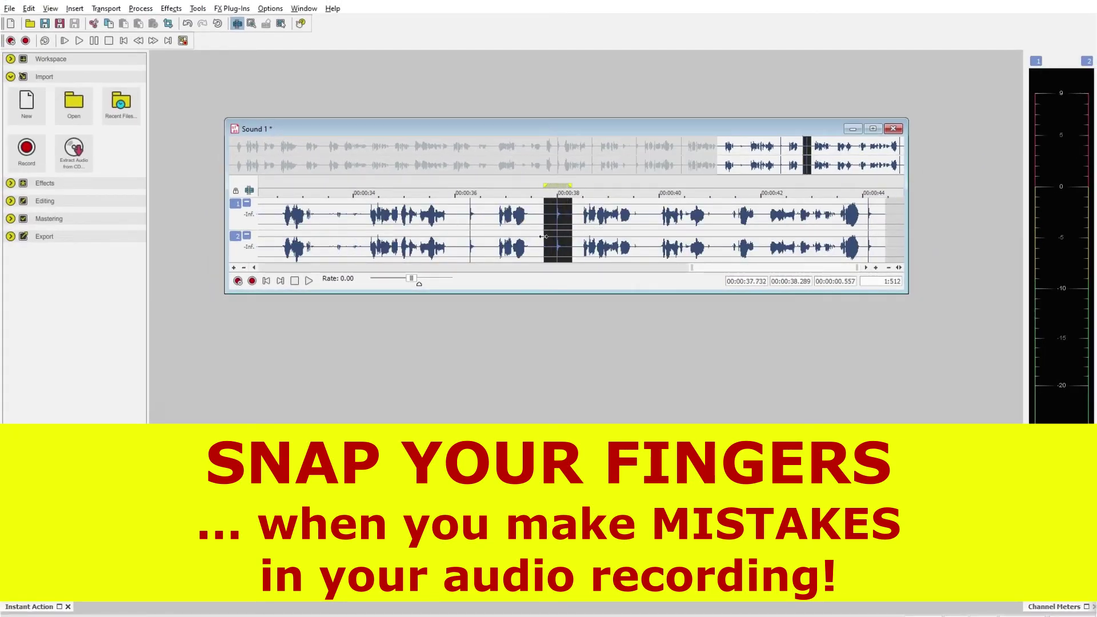
{"action": "left_click", "coordinate": [535, 233]}
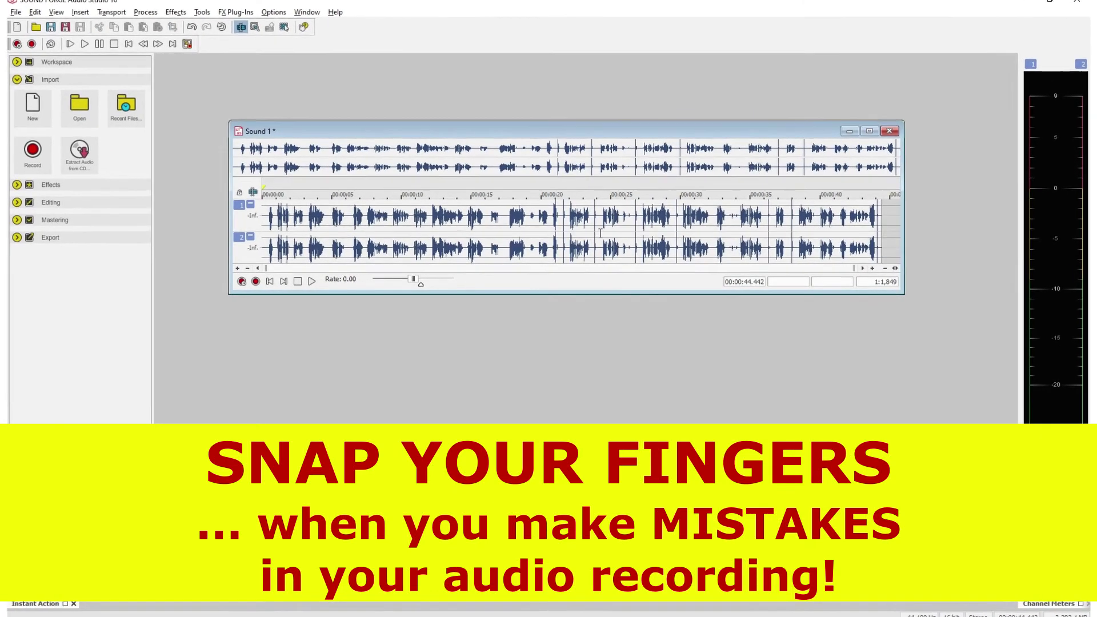
Step: Select a tiny stretch around 38.27 seconds and bring up the File menu
{"action": "scroll", "coordinate": [601, 231], "scroll_direction": "down", "scroll_amount": 1}
{"action": "scroll", "coordinate": [600, 231], "scroll_direction": "up", "scroll_amount": 1}
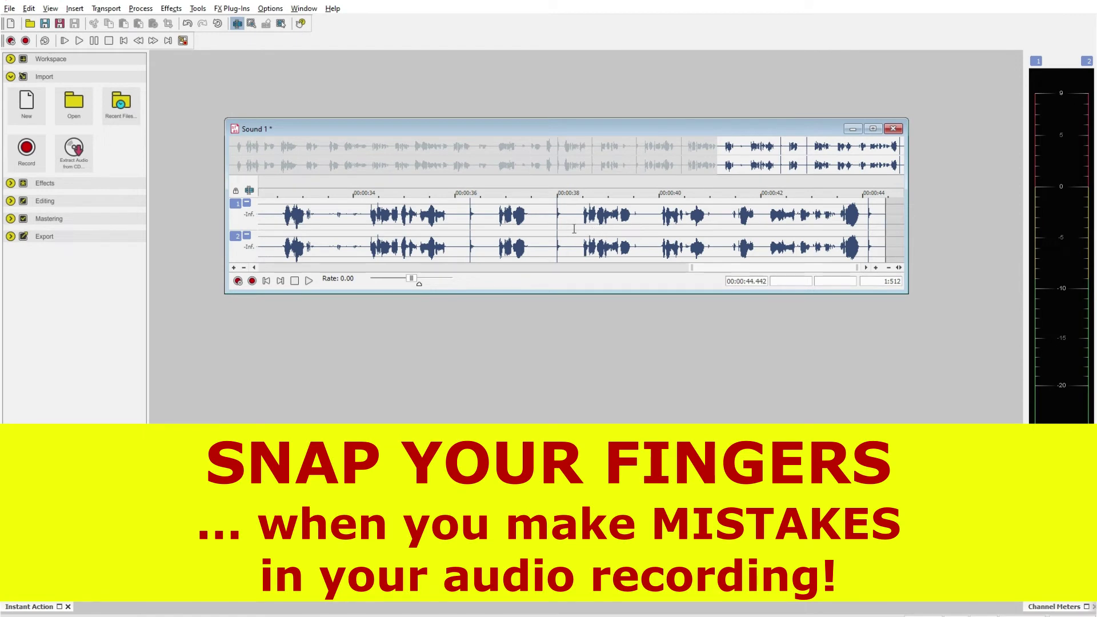
{"action": "left_click_drag", "start_coordinate": [572, 232], "coordinate": [545, 228]}
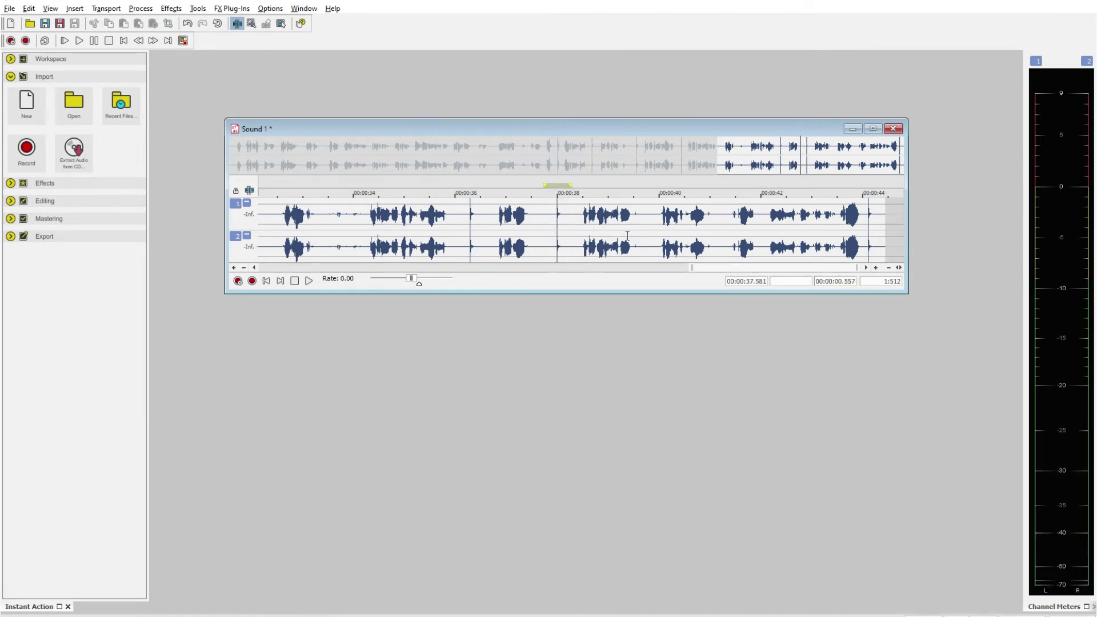
{"action": "left_click", "coordinate": [9, 8]}
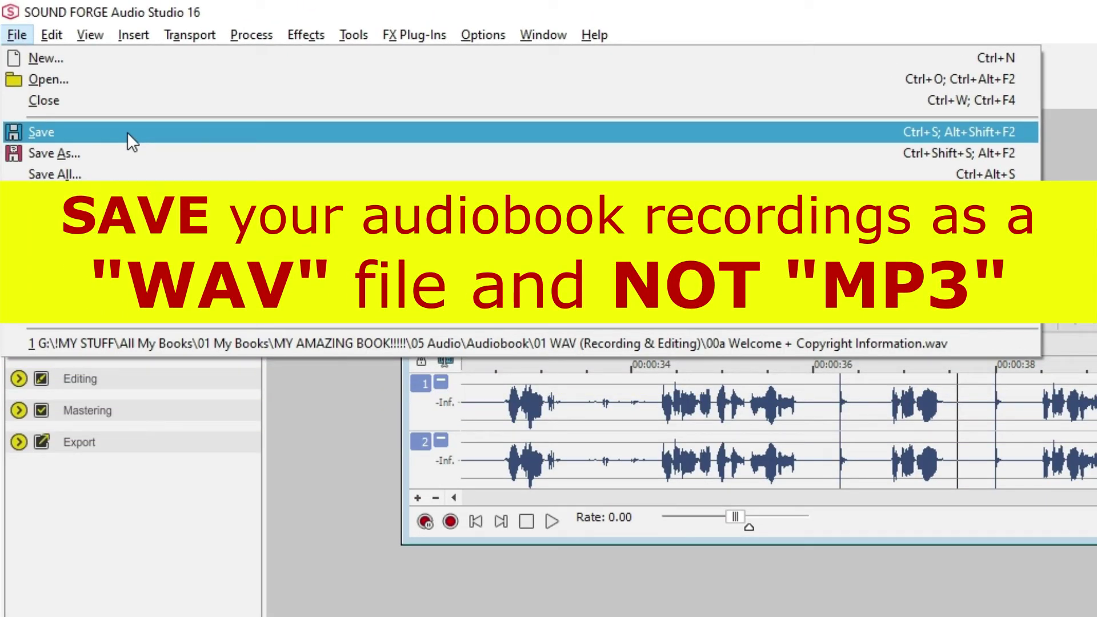
Step: Save the recording as Wave, prefixing the name to make '00a Welcome + Copyright Information.wav'
{"action": "left_click", "coordinate": [127, 131]}
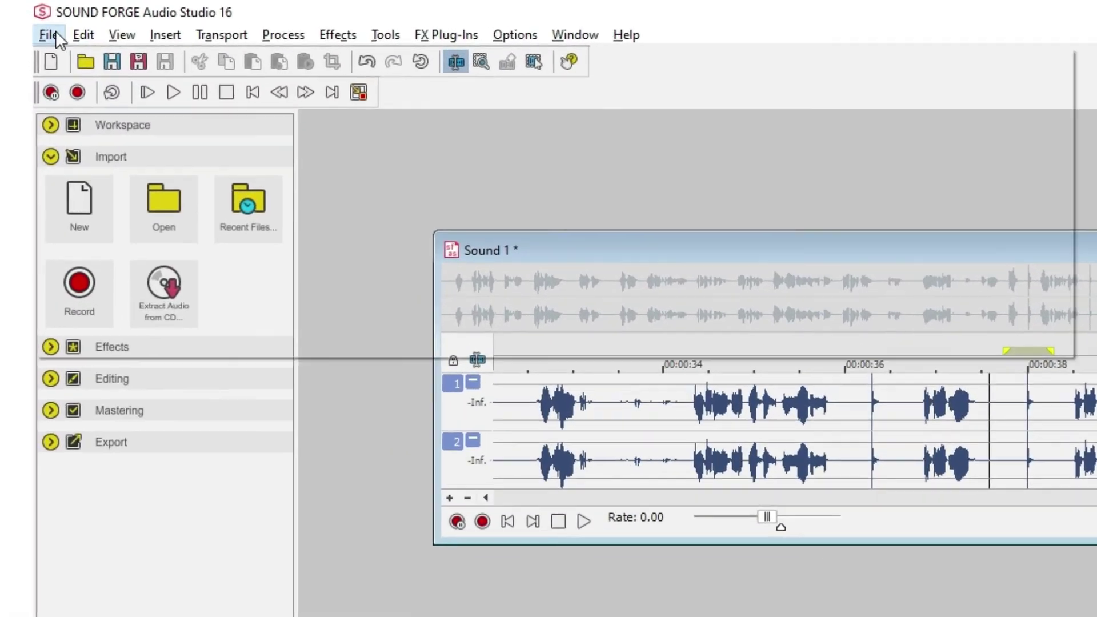
{"action": "left_click", "coordinate": [56, 32]}
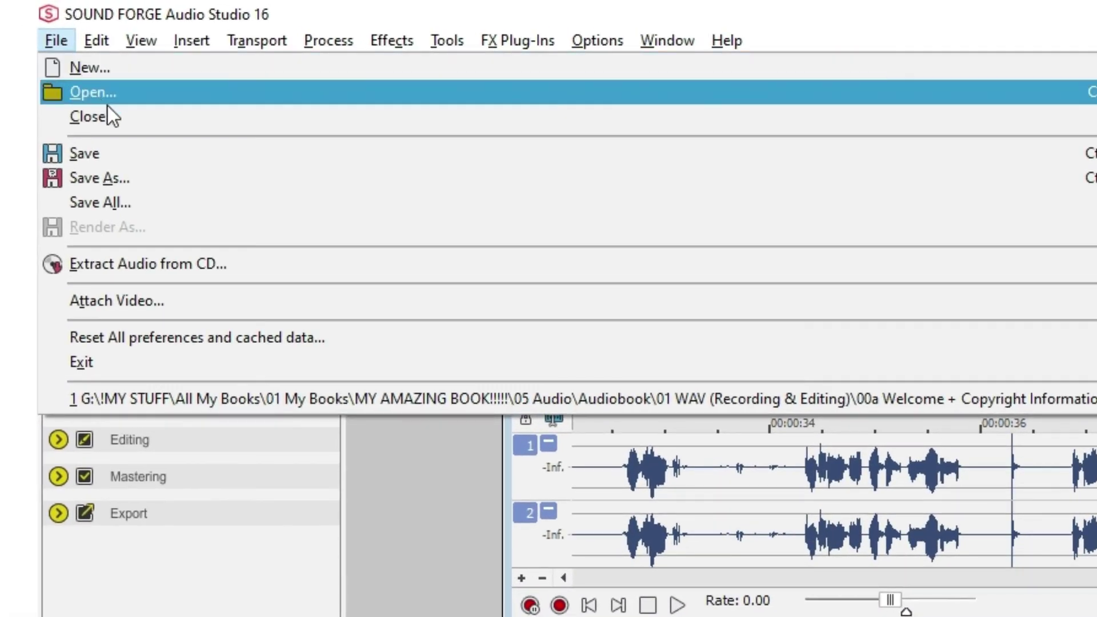
{"action": "left_click", "coordinate": [184, 155]}
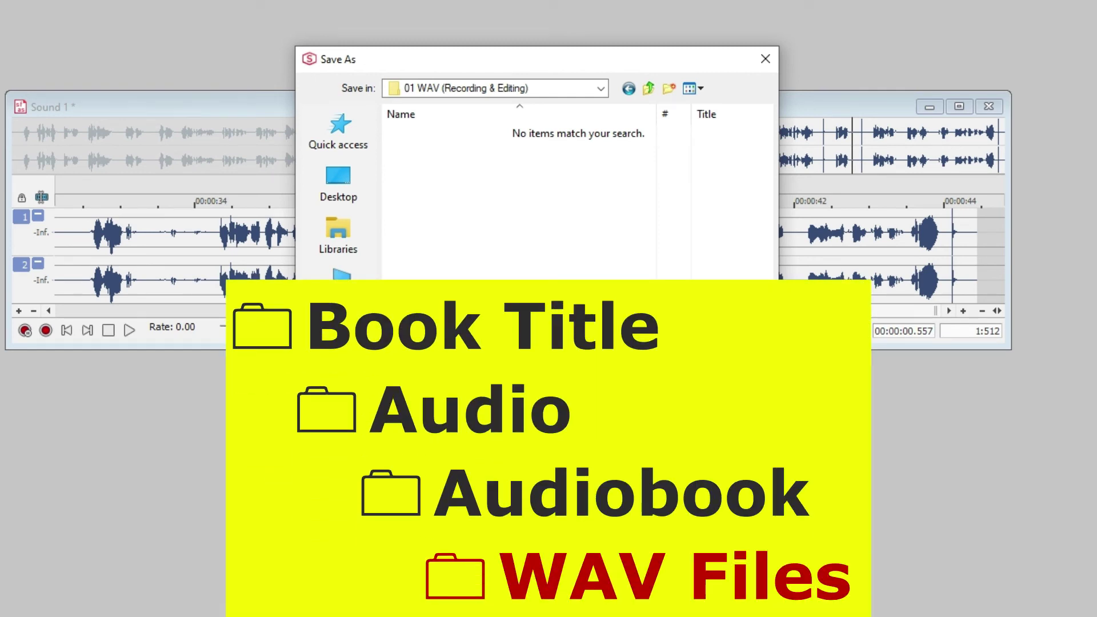
{"action": "left_click", "coordinate": [470, 368]}
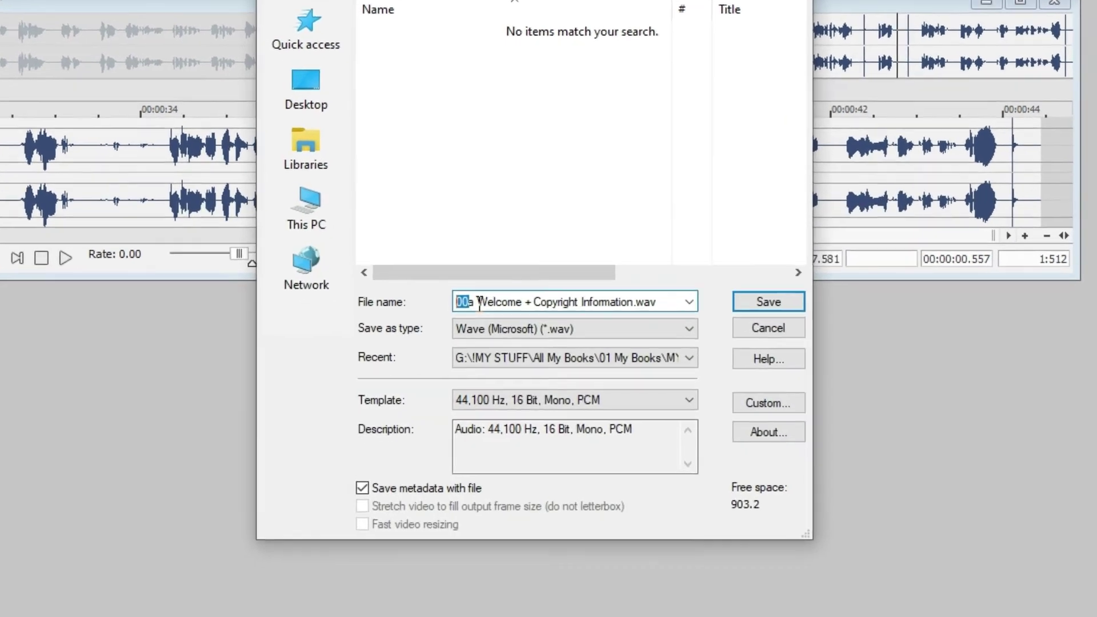
{"action": "type", "text": "00a"}
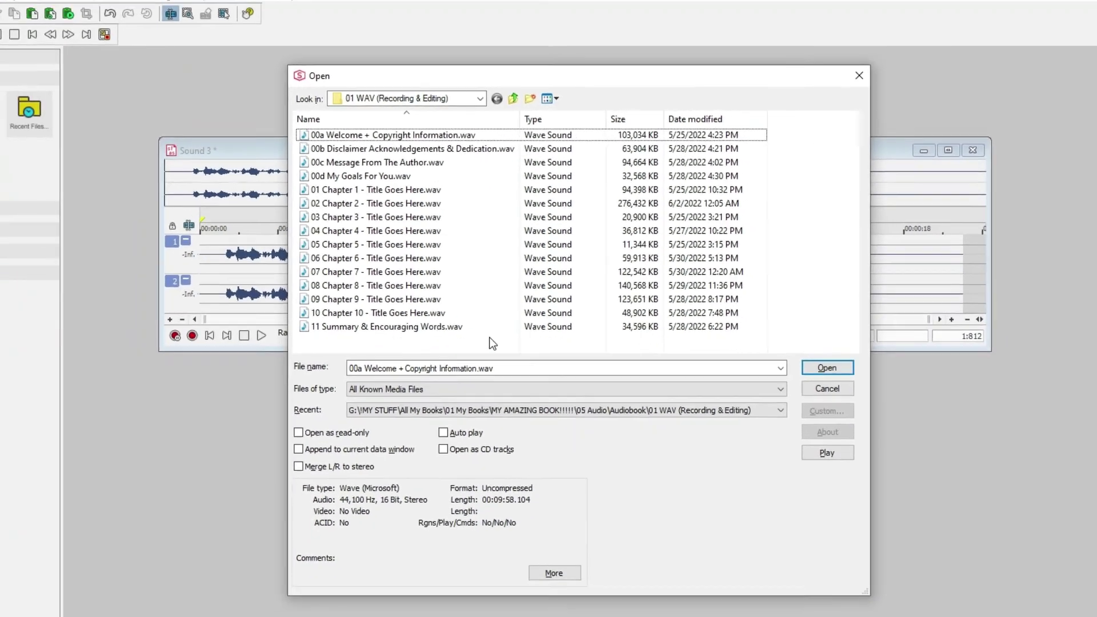
Step: Cancel the Open dialog, delete 5.566–7.488 s from Sound 3, and close that recording
{"action": "key", "text": "Escape"}
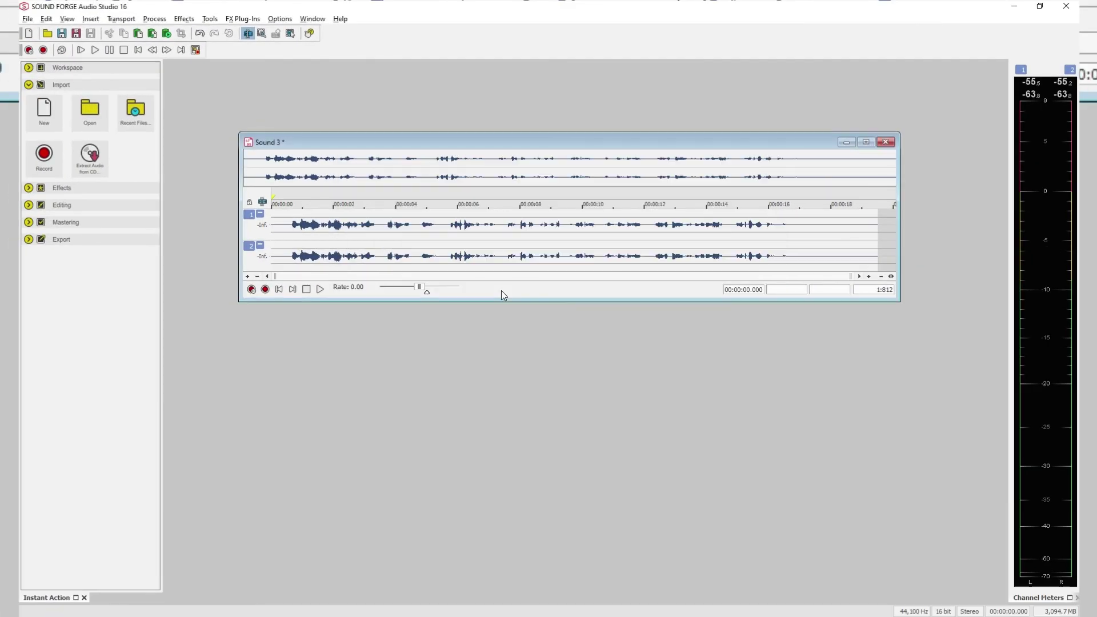
{"action": "left_click", "coordinate": [493, 244]}
{"action": "scroll", "coordinate": [493, 243], "scroll_direction": "up", "scroll_amount": 5}
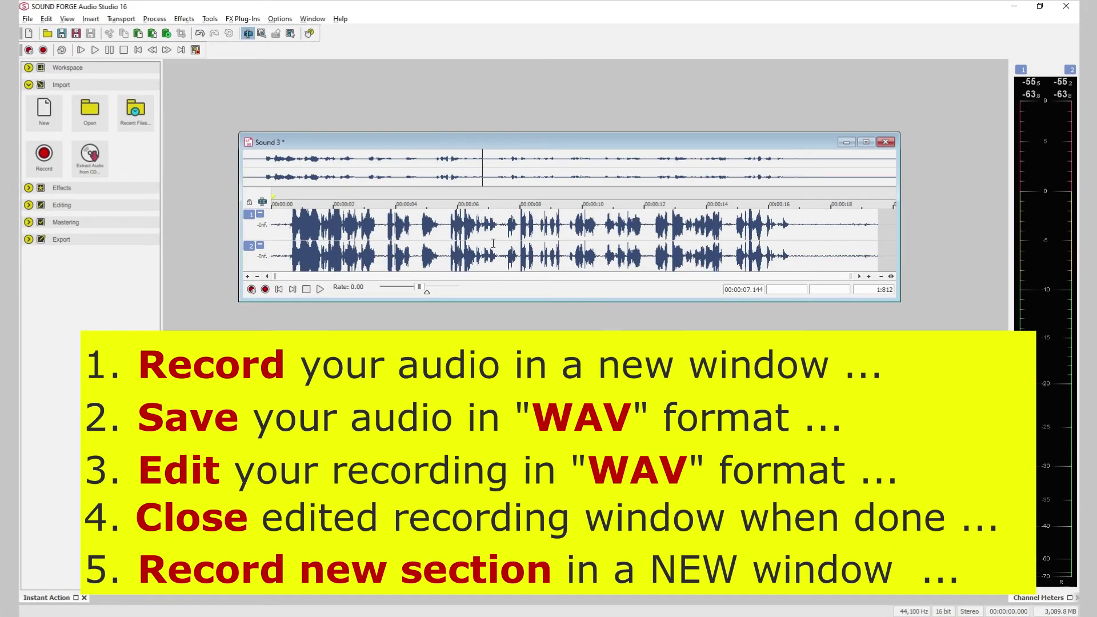
{"action": "scroll", "coordinate": [493, 243], "scroll_direction": "up", "scroll_amount": 1}
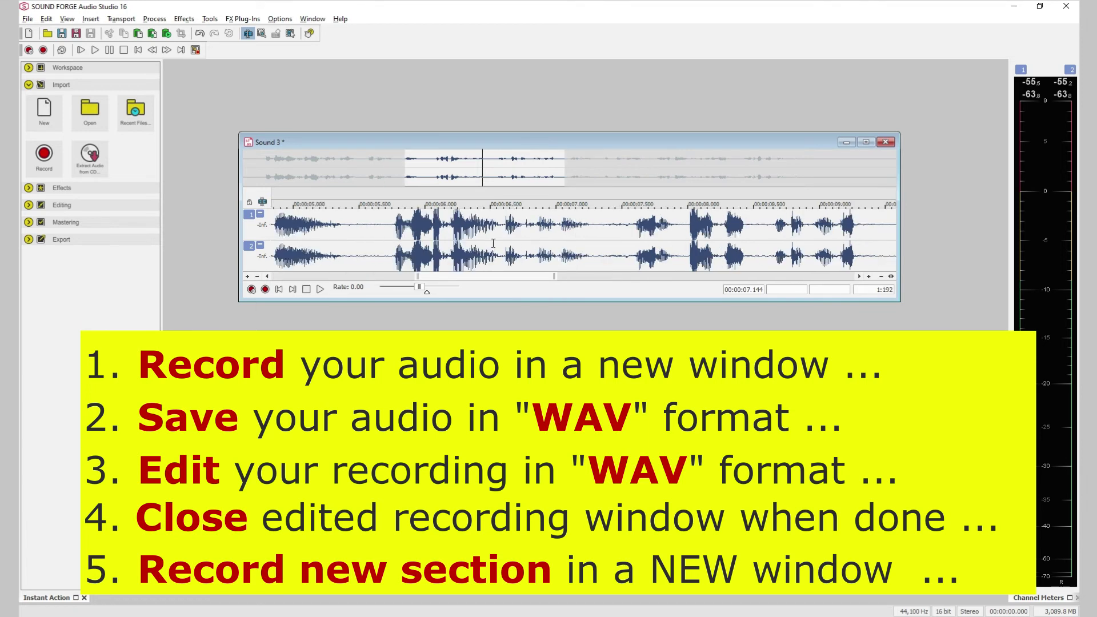
{"action": "scroll", "coordinate": [493, 244], "scroll_direction": "down", "scroll_amount": 1}
{"action": "left_click_drag", "start_coordinate": [419, 229], "coordinate": [608, 244]}
{"action": "key", "text": "Delete"}
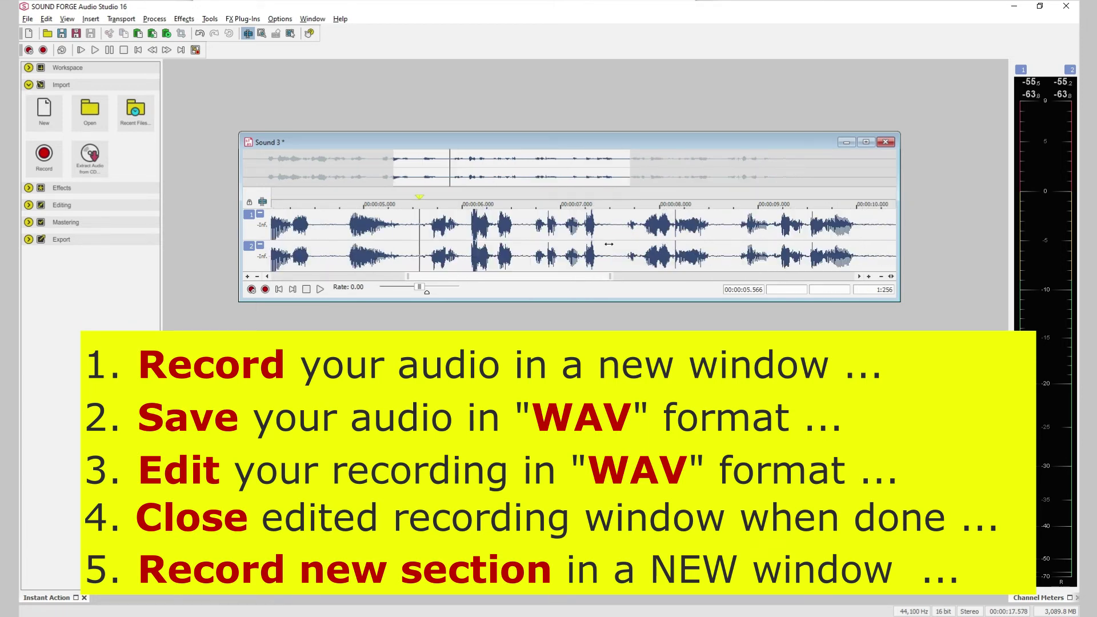
{"action": "scroll", "coordinate": [608, 244], "scroll_direction": "down", "scroll_amount": 2}
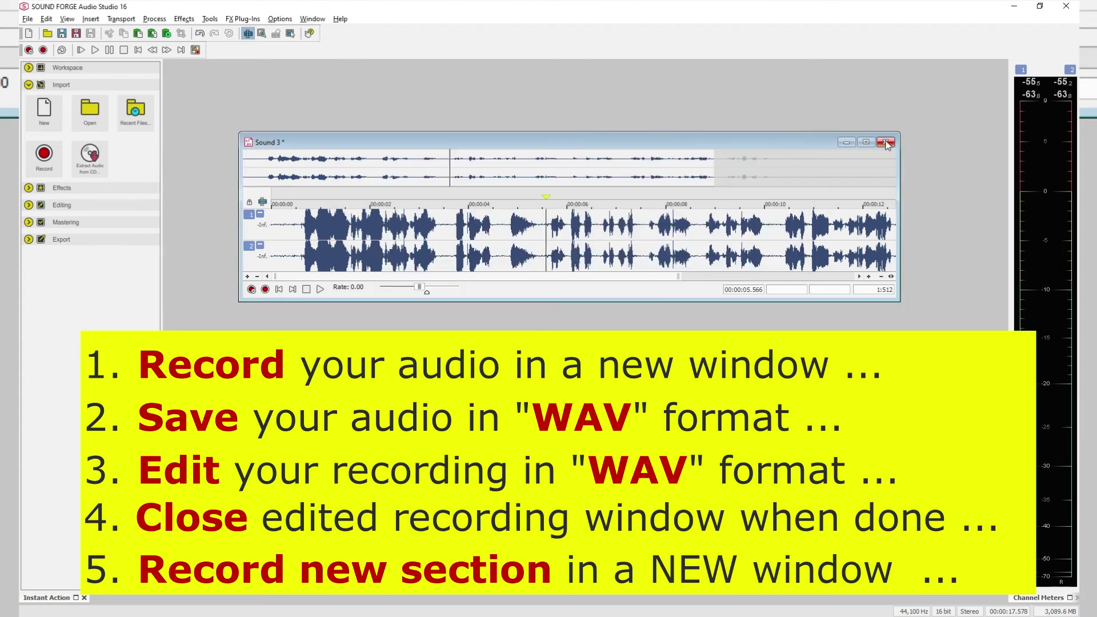
{"action": "left_click", "coordinate": [885, 143]}
Step: Answer the save-changes prompt and create a new empty Sound 4 window
{"action": "left_click", "coordinate": [563, 273]}
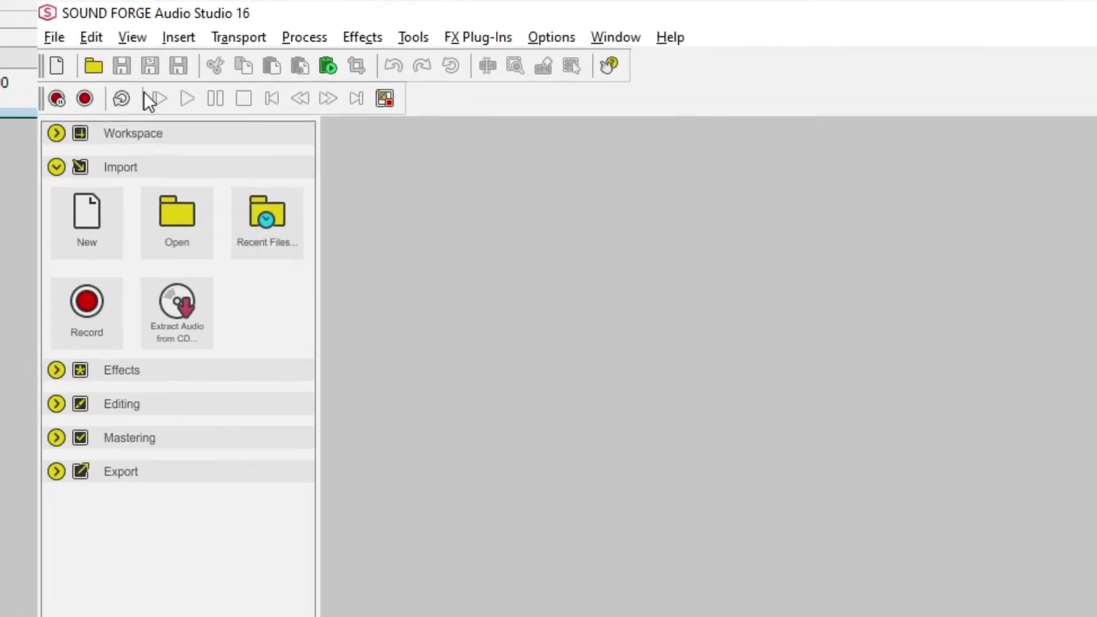
{"action": "left_click", "coordinate": [54, 36]}
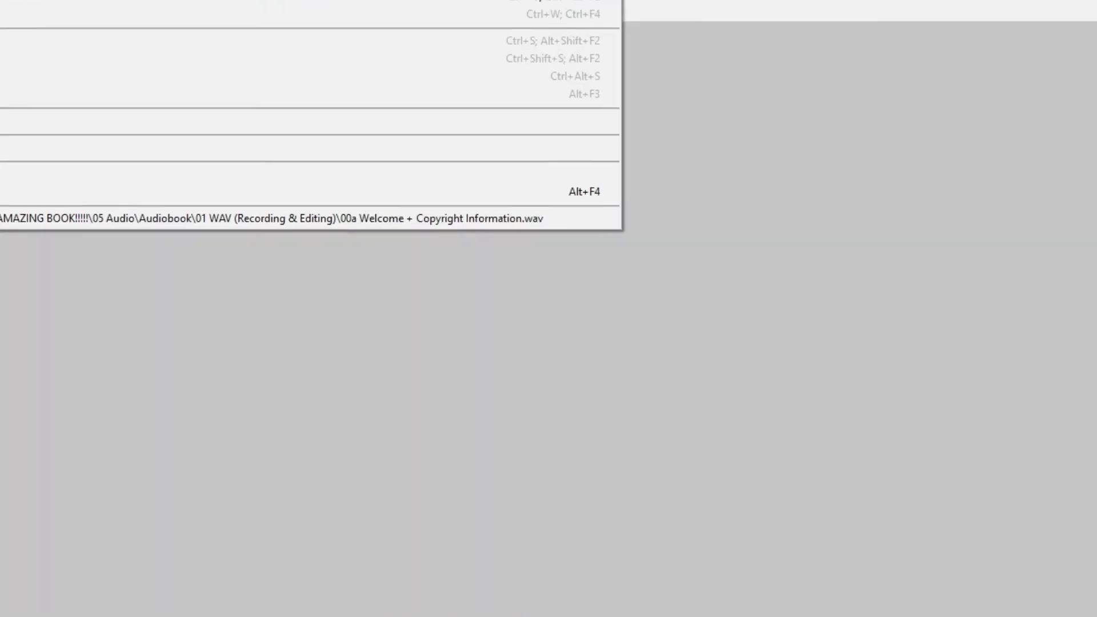
{"action": "left_click", "coordinate": [133, 66]}
{"action": "left_click", "coordinate": [673, 225]}
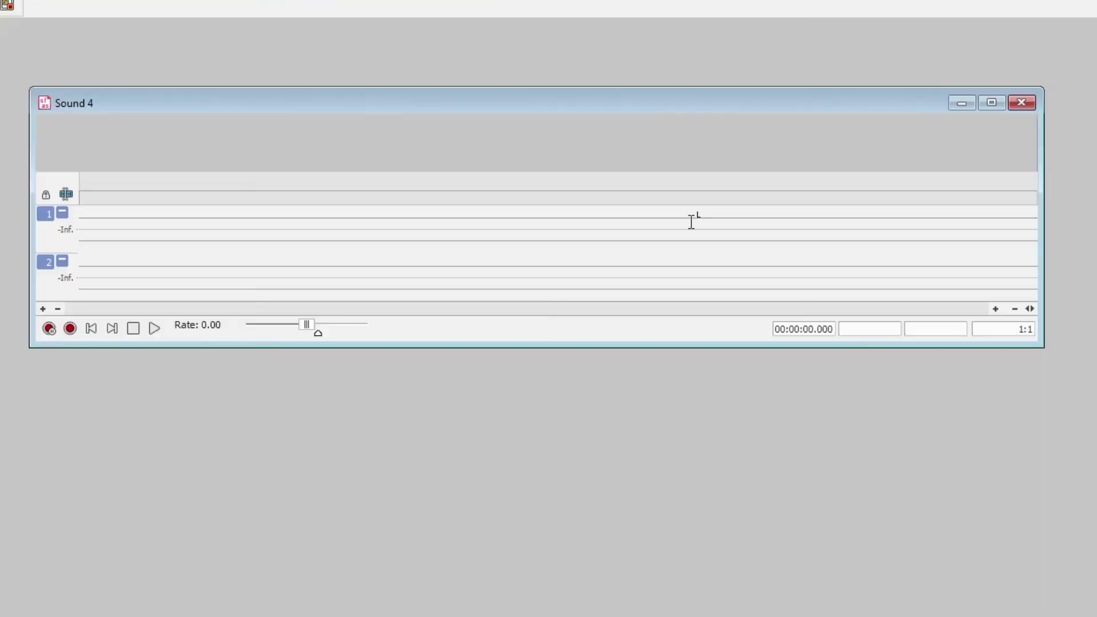
Step: Resize the Sound 4 window, move it lower, and start recording into it with Ctrl+R
{"action": "left_click_drag", "start_coordinate": [677, 92], "coordinate": [697, 81]}
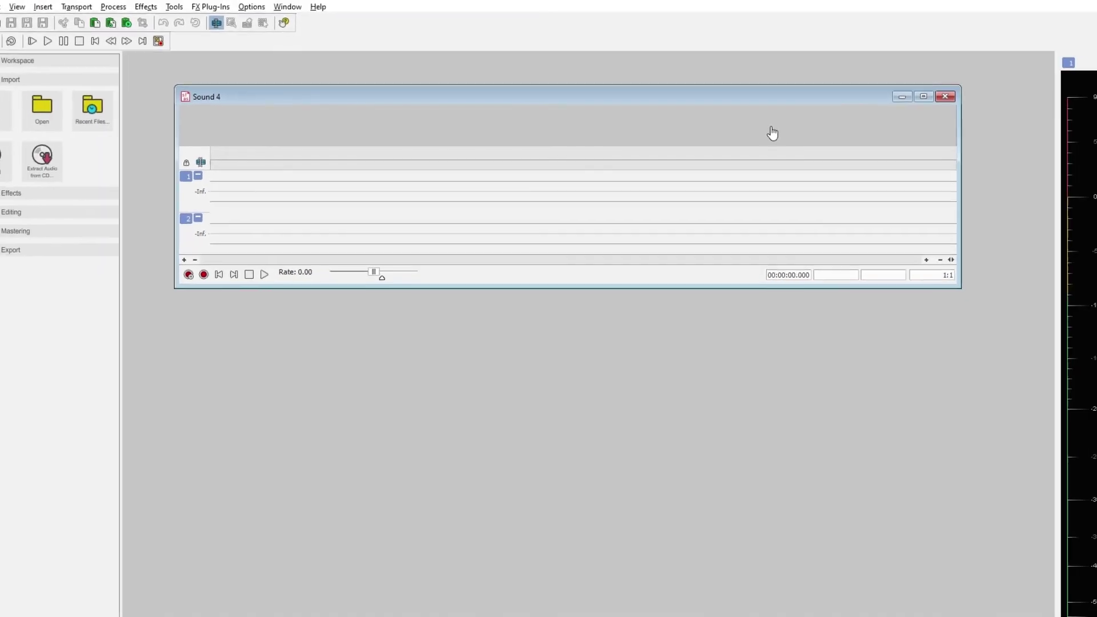
{"action": "left_click_drag", "start_coordinate": [758, 95], "coordinate": [761, 143]}
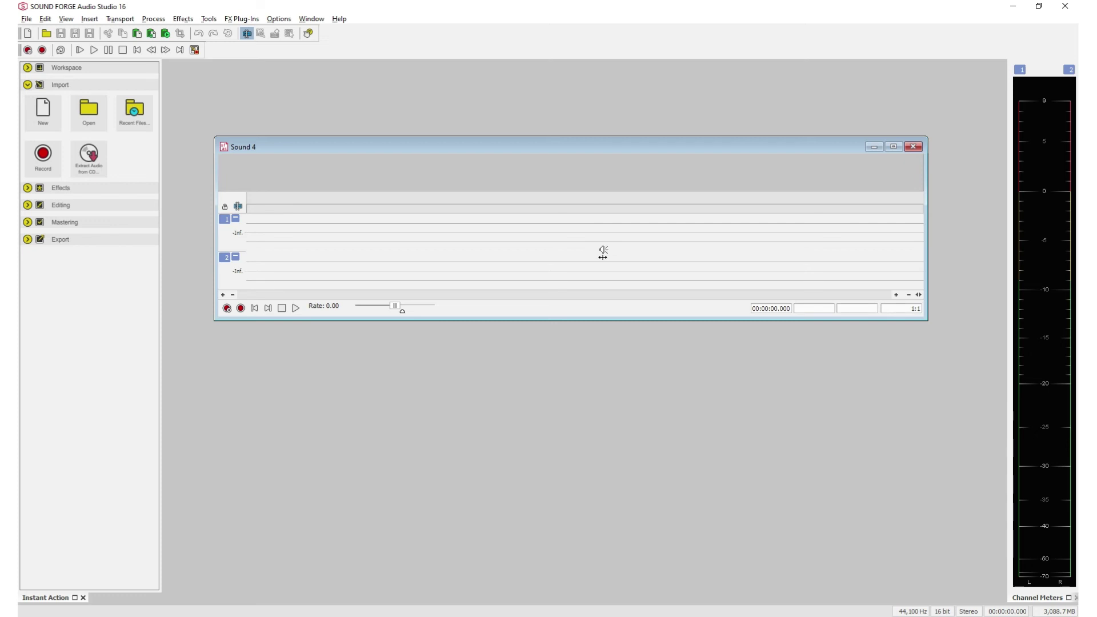
{"action": "key", "text": "ctrl+r"}
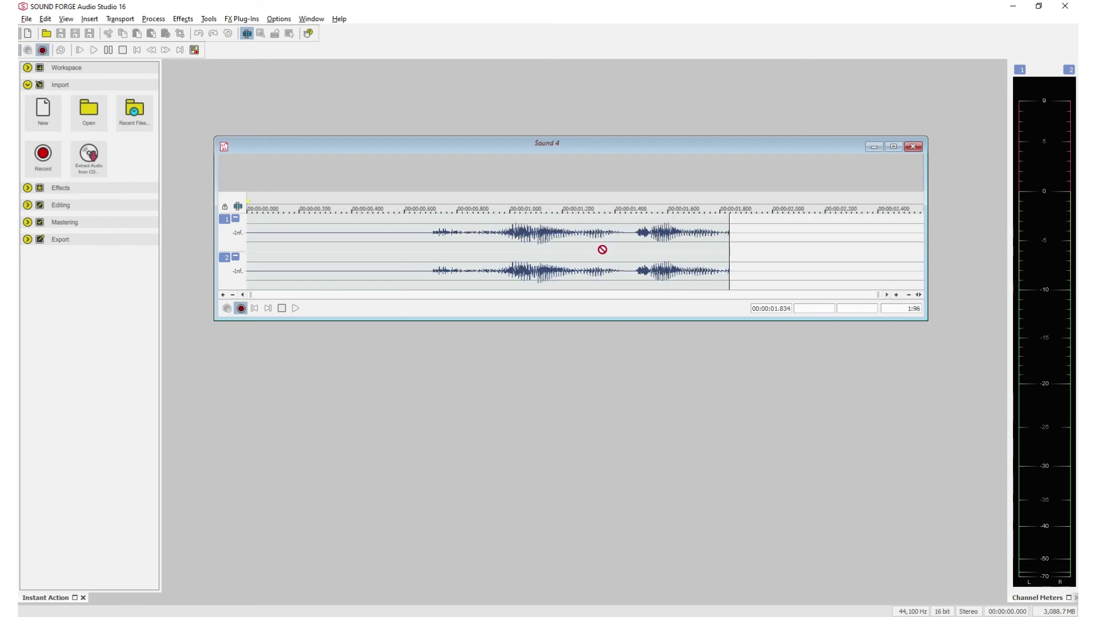